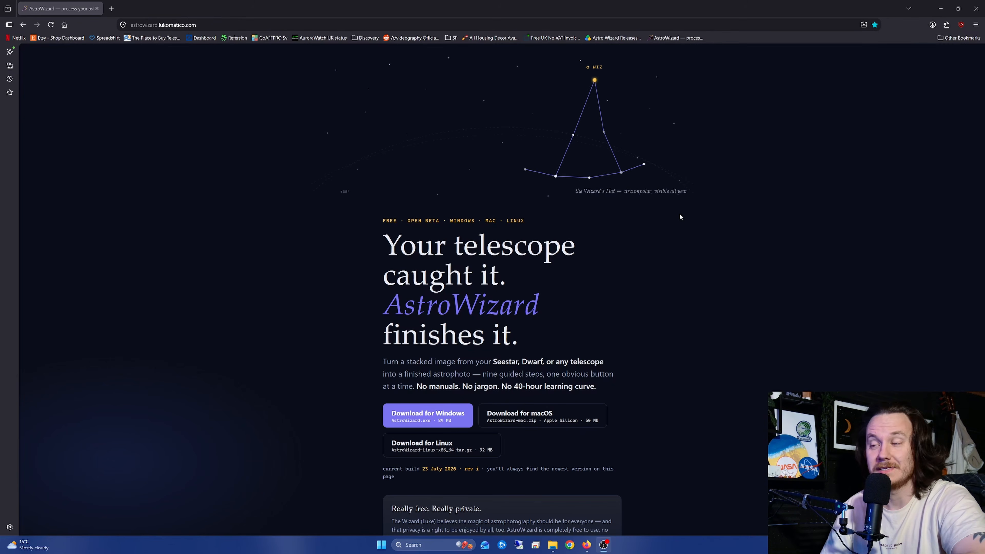
- Review the AstroWizard page's download options, current build line, install instructions, AI tool requirements, quick answers and latest release notes
scroll(605, 328, down, 3)
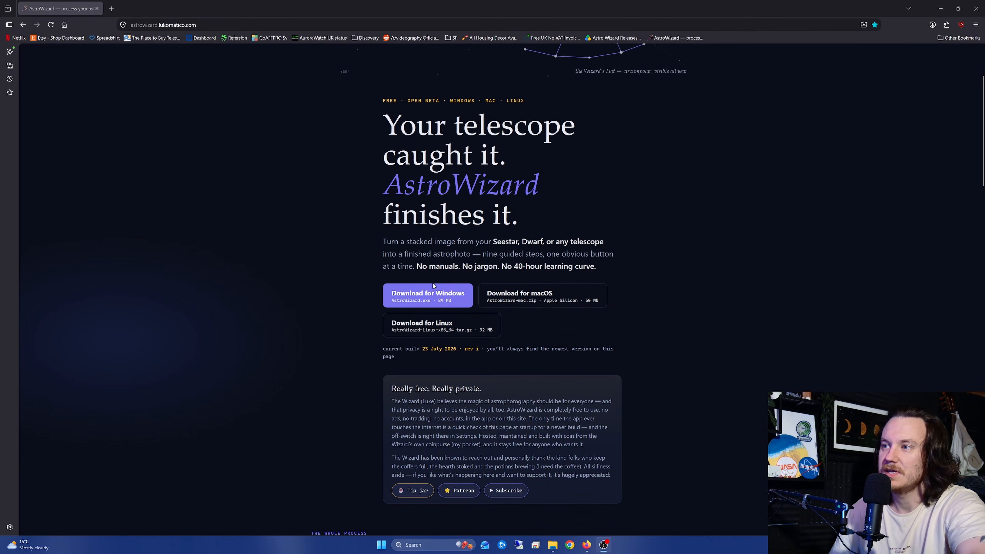
scroll(632, 347, down, 2)
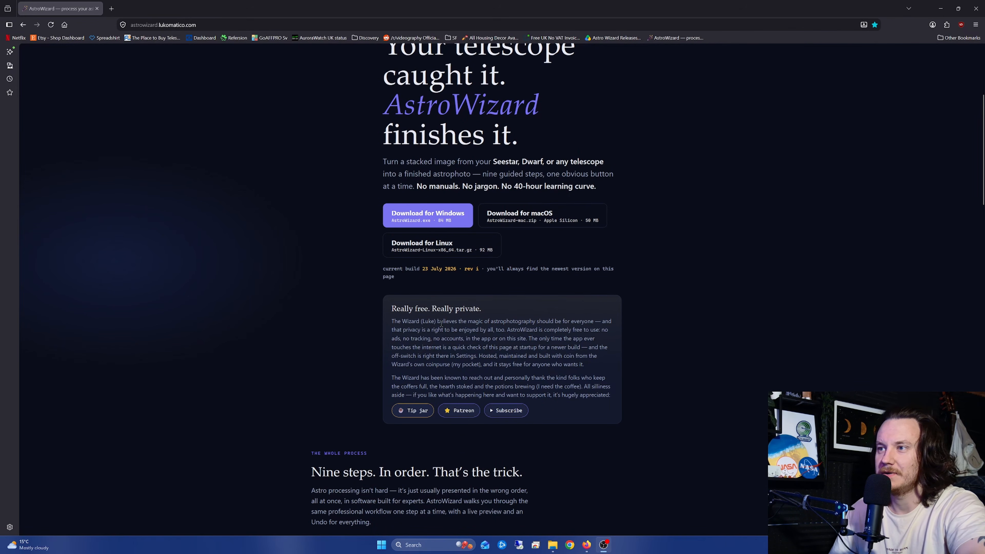
drag(423, 269, 464, 269)
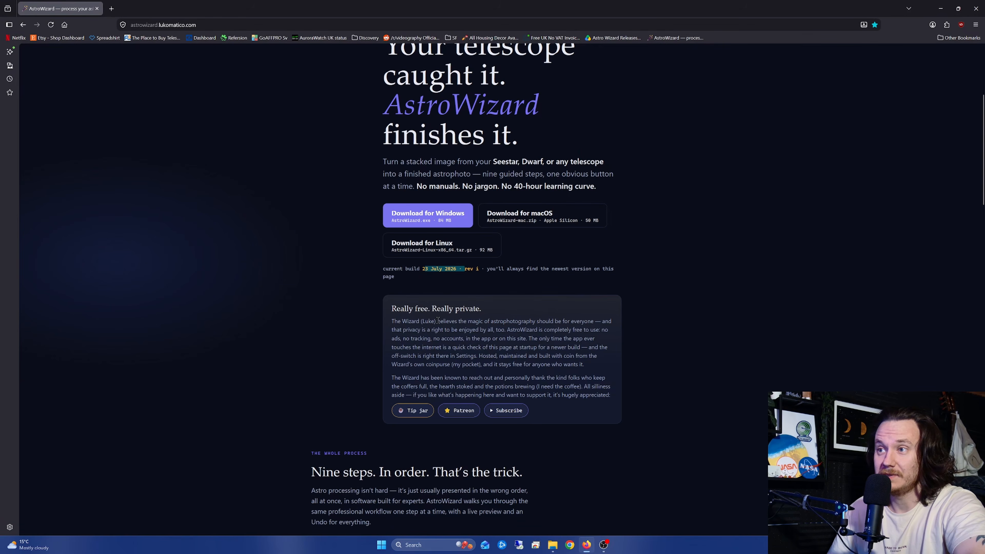
click(489, 284)
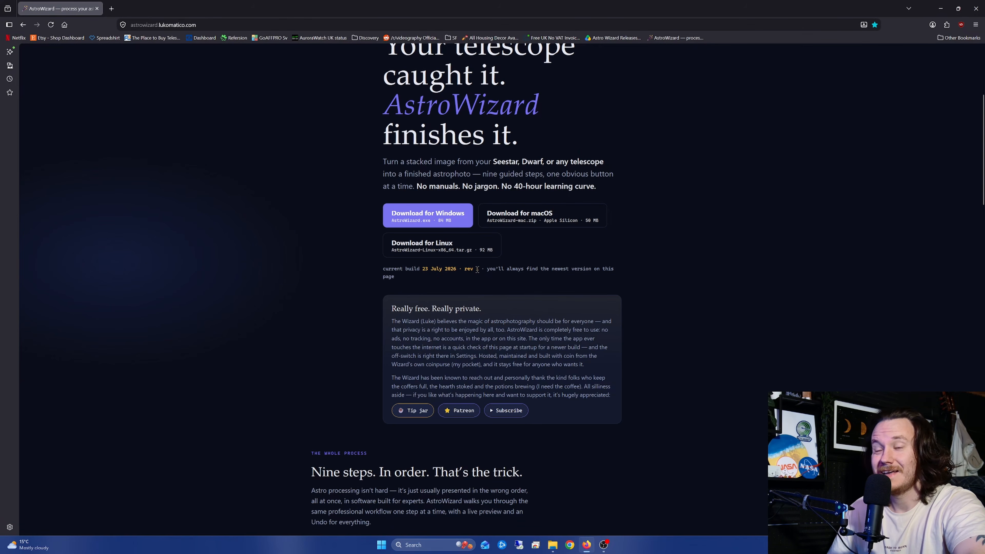
drag(477, 268, 489, 278)
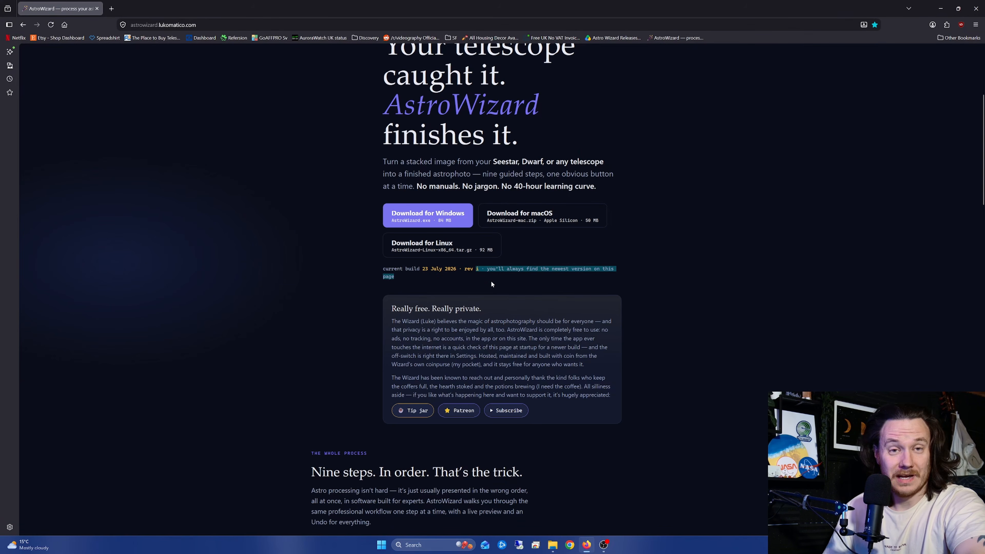
click(478, 278)
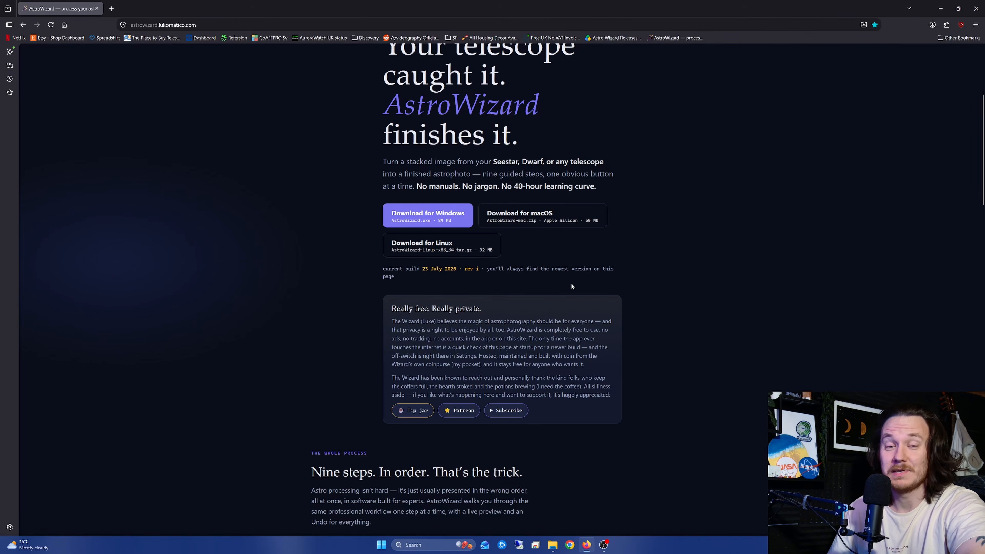
scroll(611, 234, down, 4)
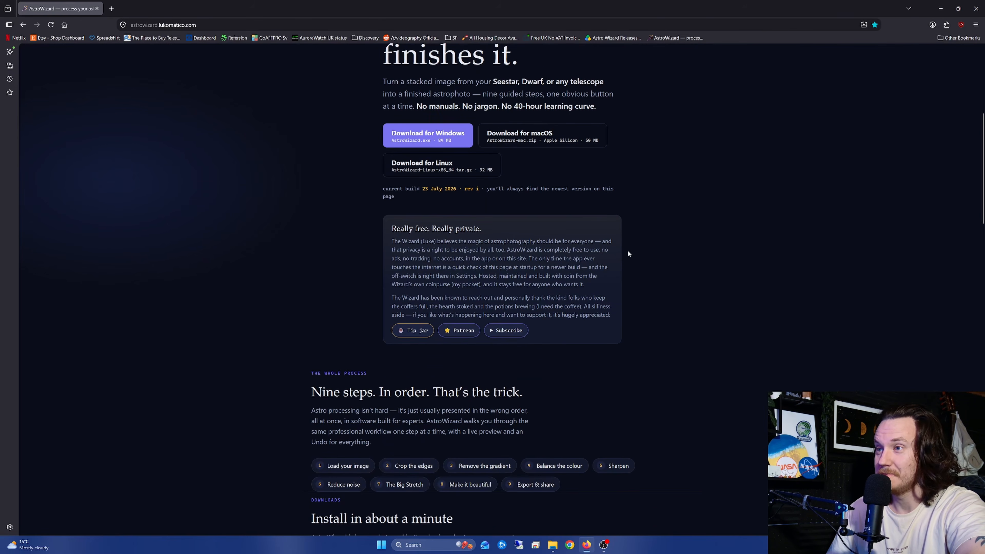
scroll(672, 281, down, 2)
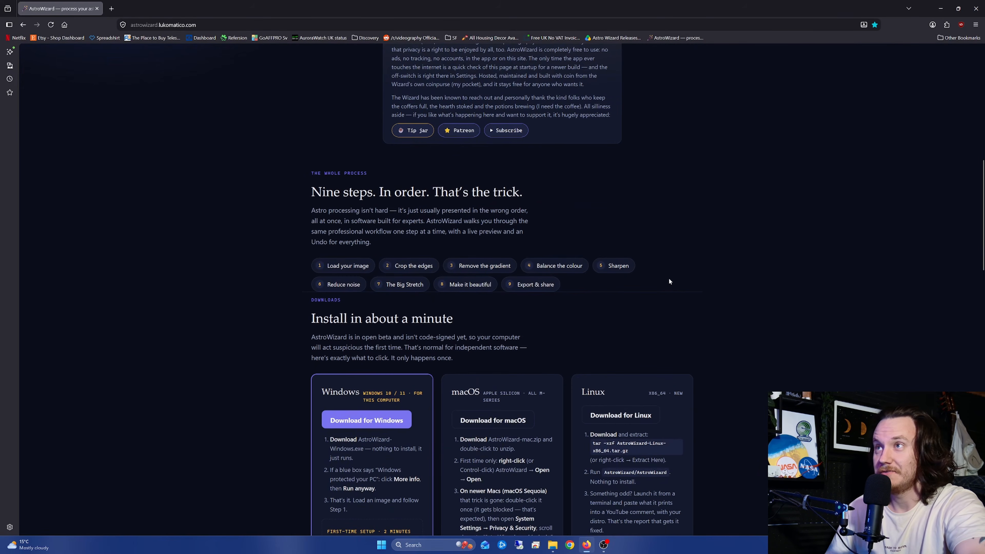
scroll(688, 273, up, 1)
scroll(671, 281, down, 6)
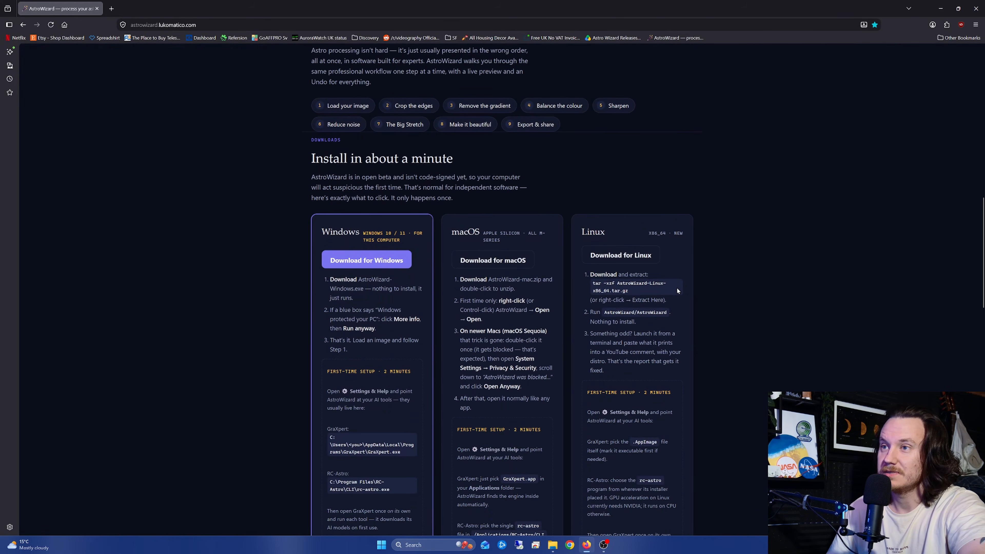
scroll(719, 293, down, 15)
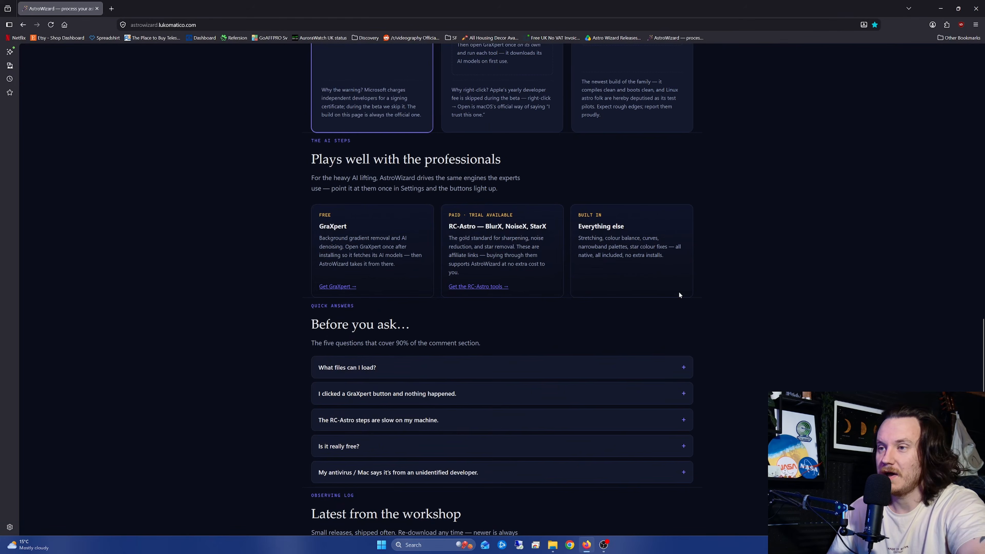
scroll(681, 295, down, 4)
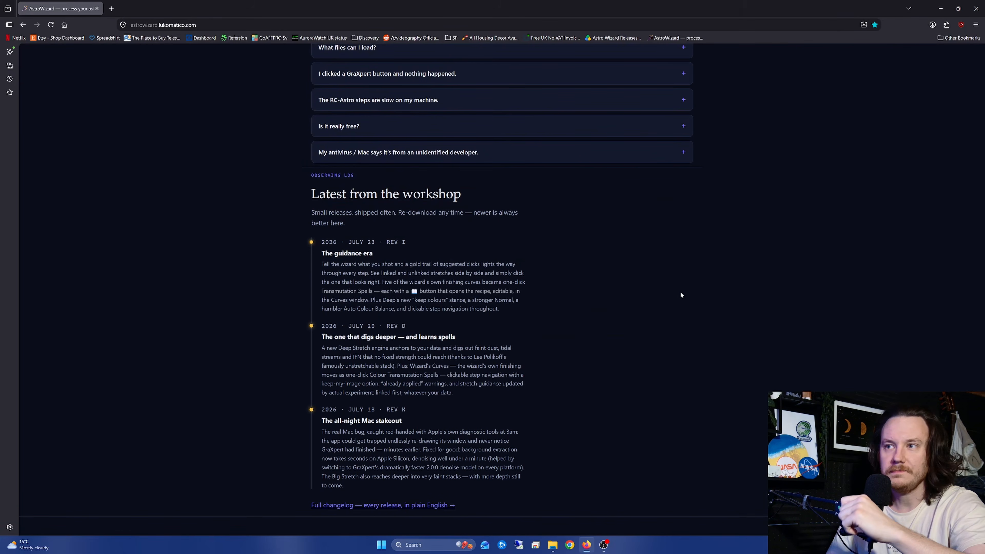
scroll(599, 298, down, 3)
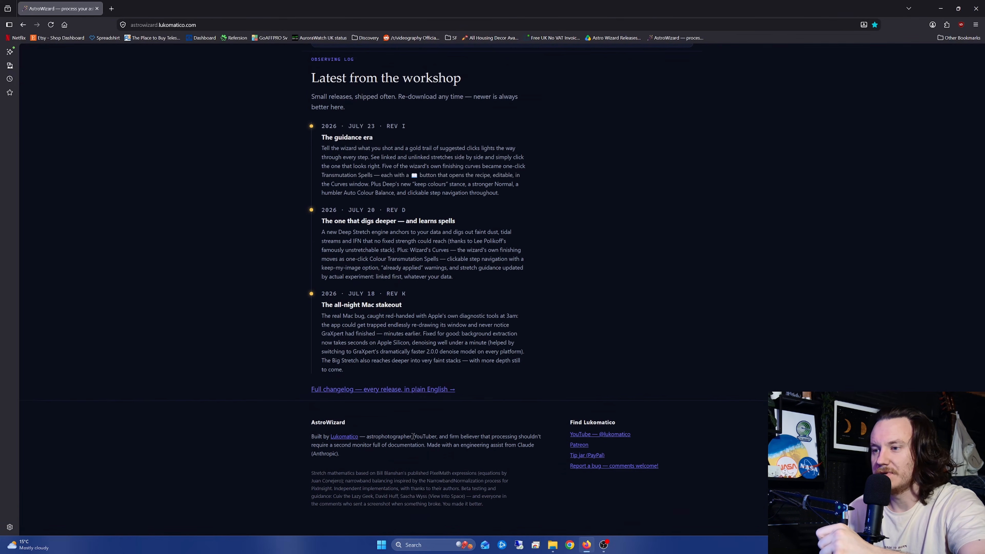
- Open the full changelog and read the 23 July 2026 release entry
click(398, 390)
scroll(646, 204, down, 1)
scroll(646, 204, down, 2)
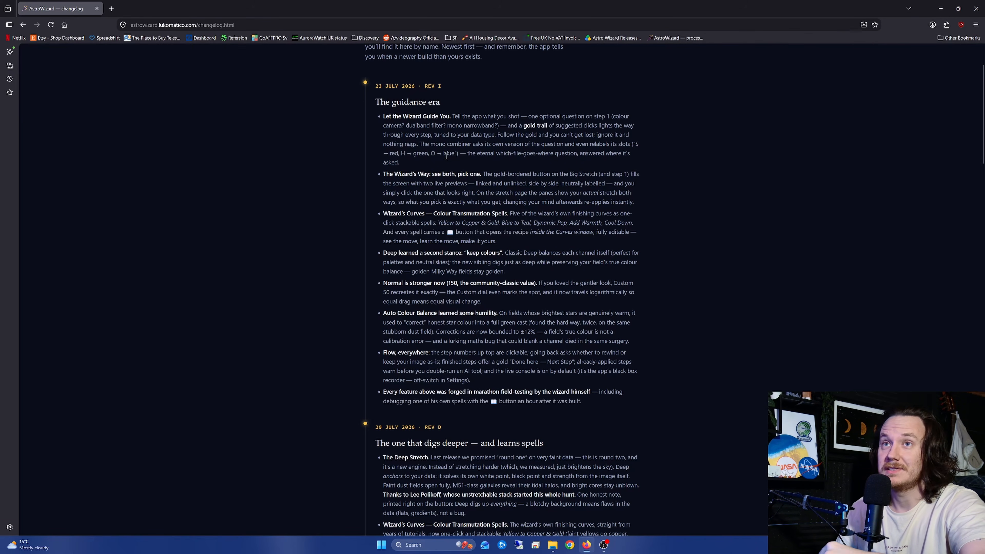
- Minimise the browser, launch AstroWizard from the desktop, and preview the Final Export stage before returning to Load & Inspect
click(940, 8)
double_click(42, 318)
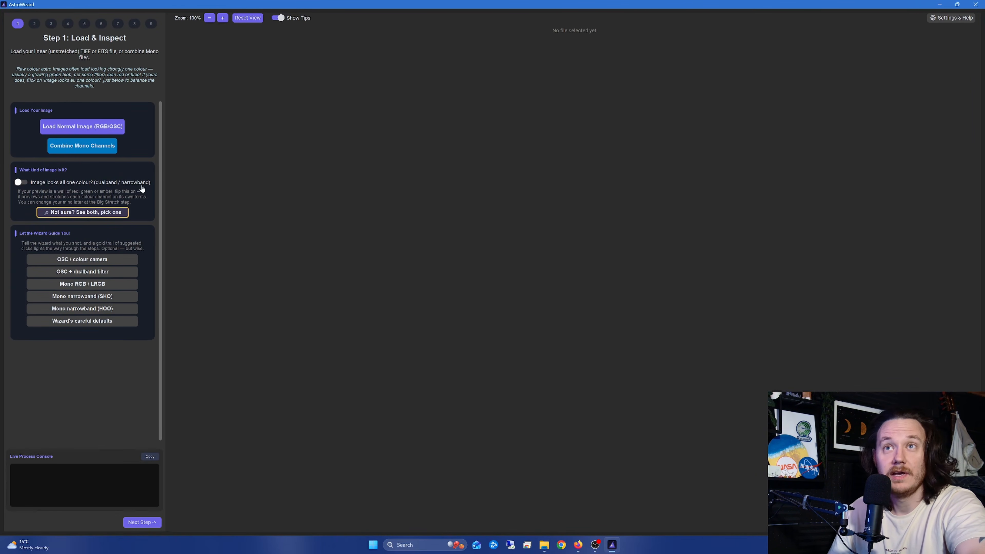
click(34, 26)
click(151, 24)
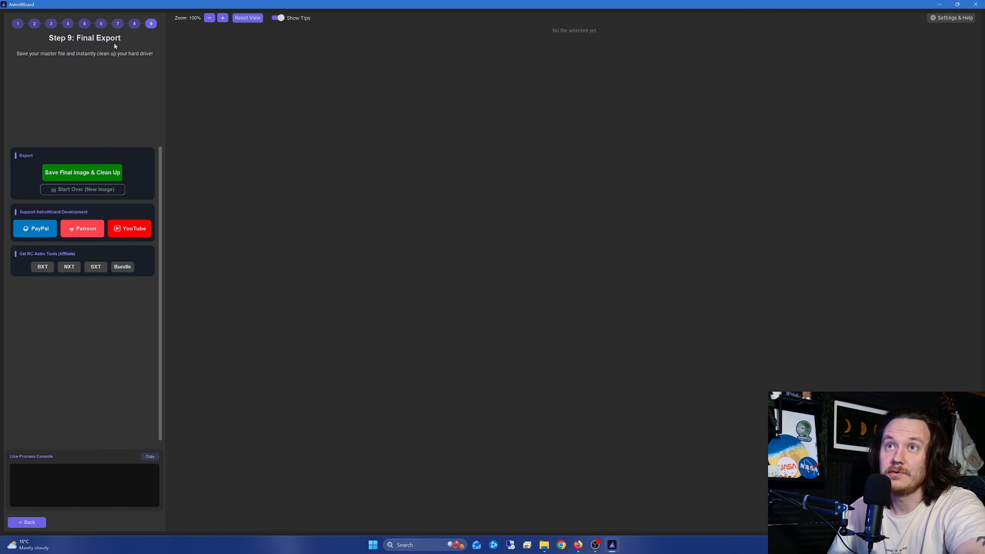
click(17, 24)
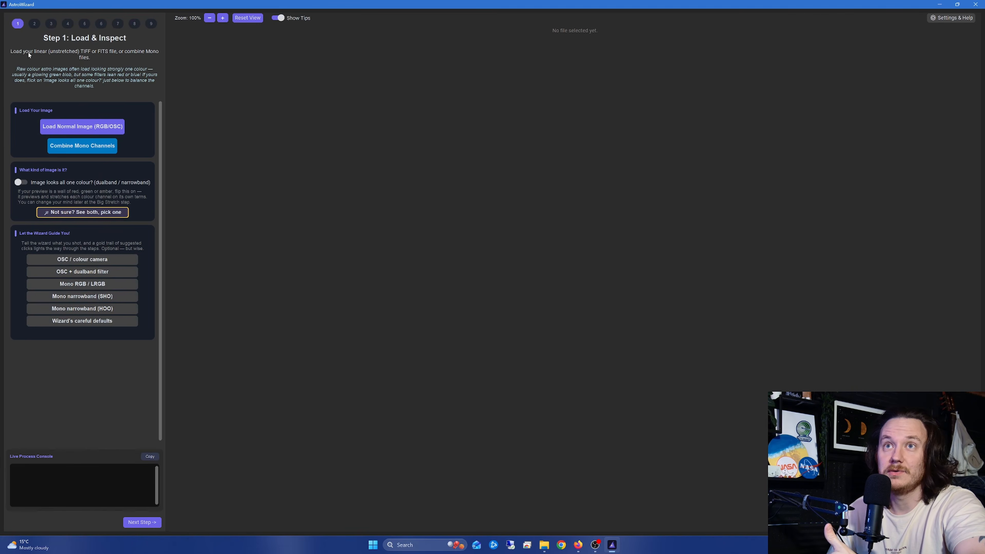
- Load the file "Rosette Poseidon C - 2.5hrs Cropped&LPR" as a normal RGB/OSC image
click(81, 130)
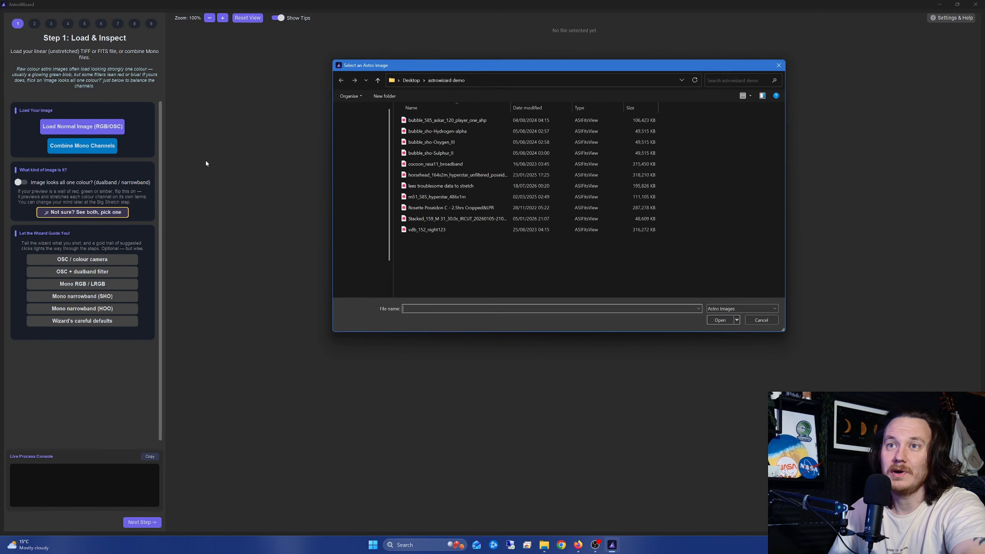
click(468, 209)
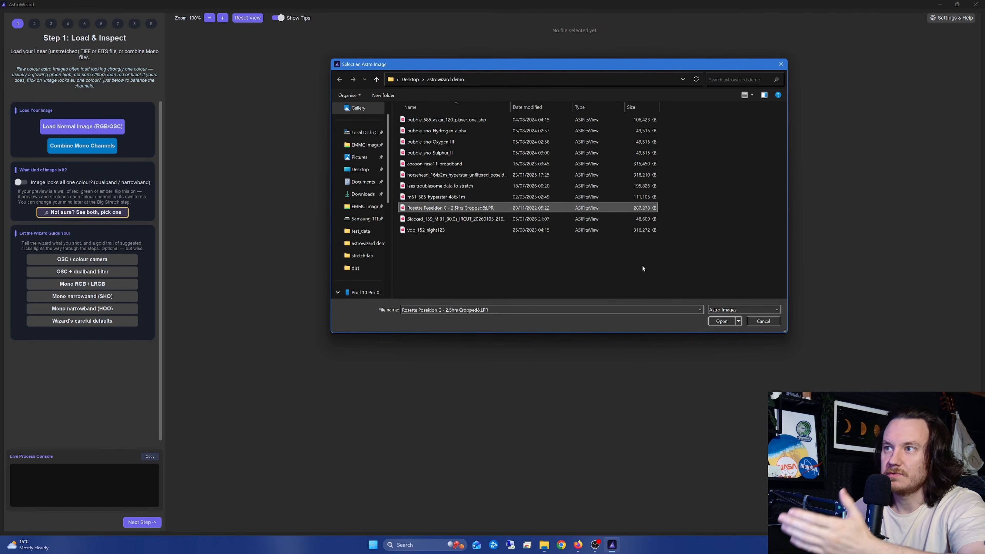
click(717, 322)
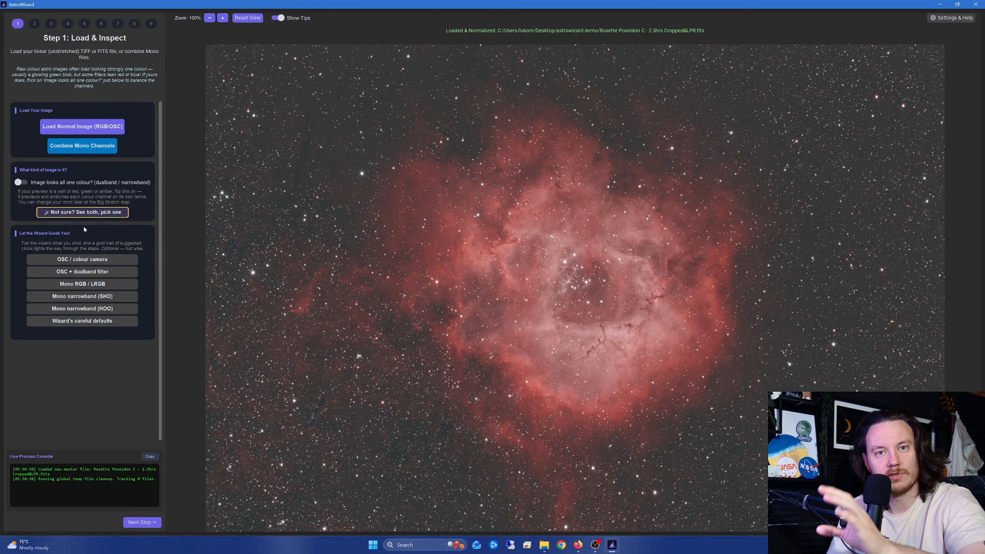
- Compare the stretches side by side, choose the Linked version, and set the guidance profile to OSC + dualband filter
click(92, 216)
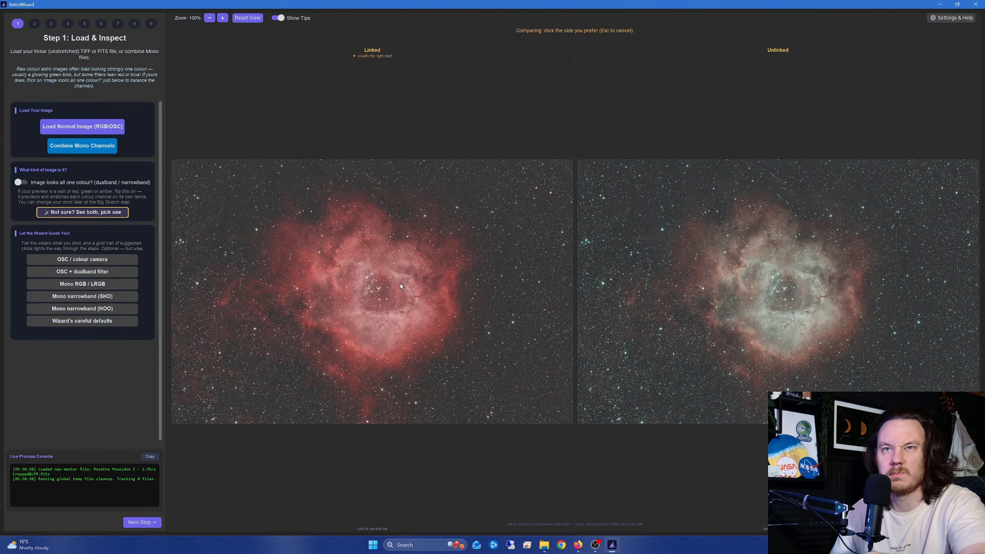
click(374, 336)
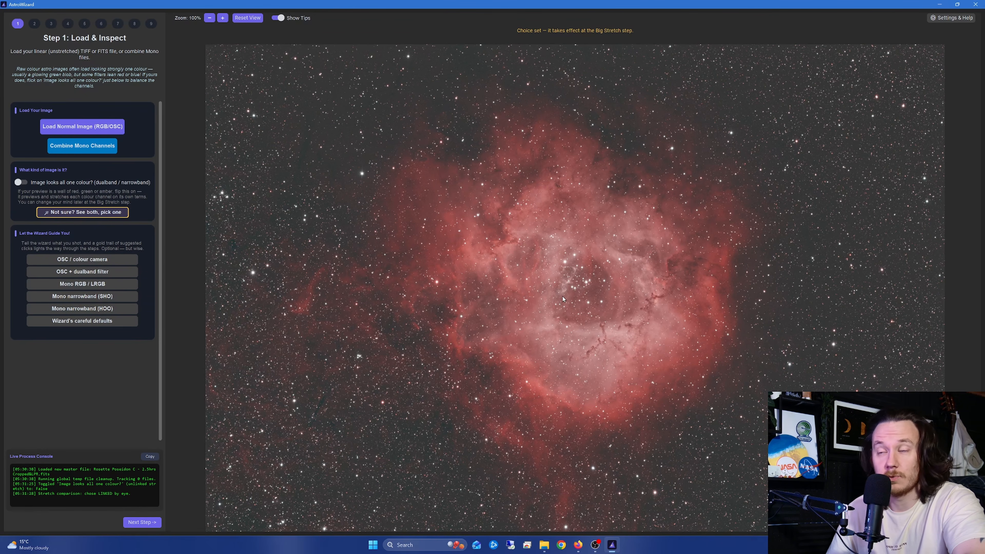
click(94, 274)
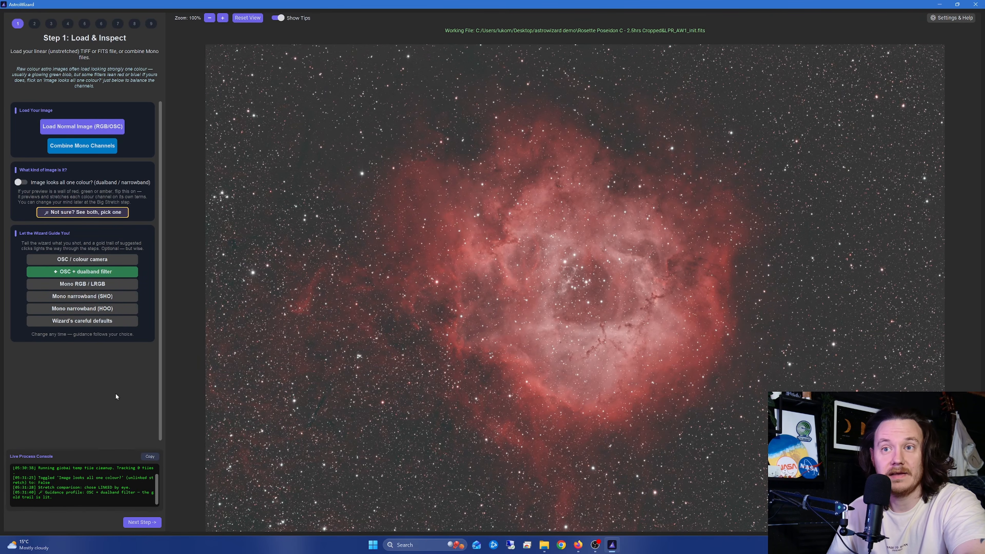
- Apply a 5% artifact crop to the Rosette image and bin it 2×2 in the Cropping & Framing stage
click(138, 522)
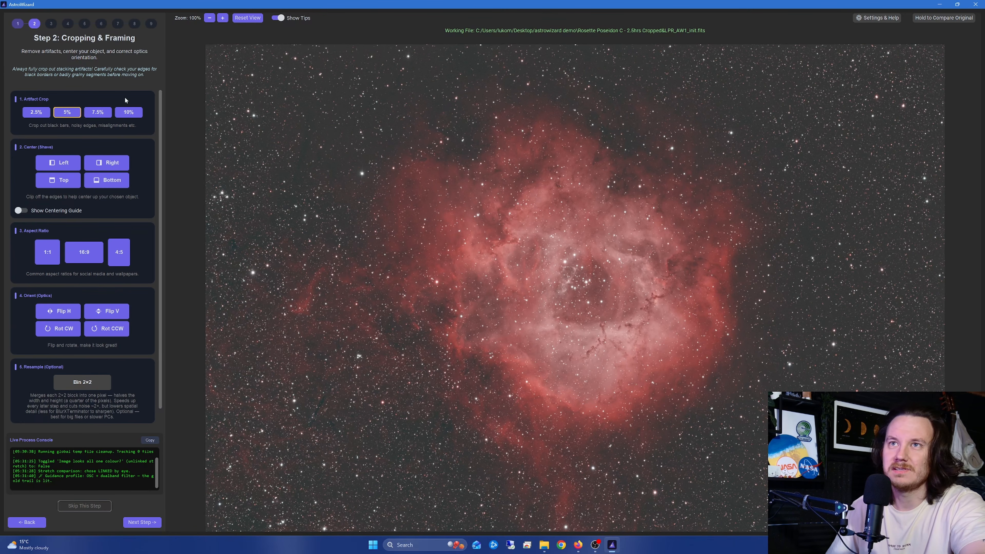
click(67, 114)
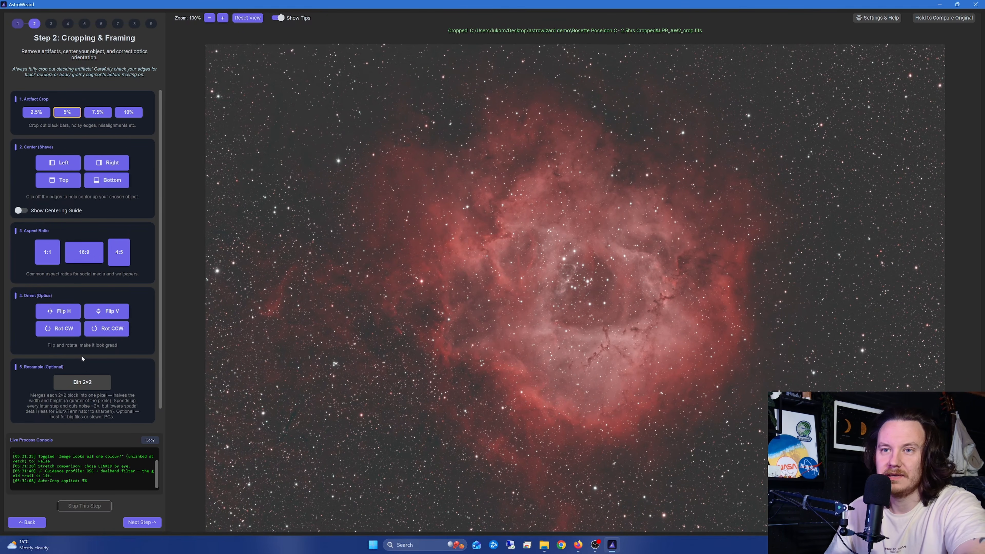
click(82, 381)
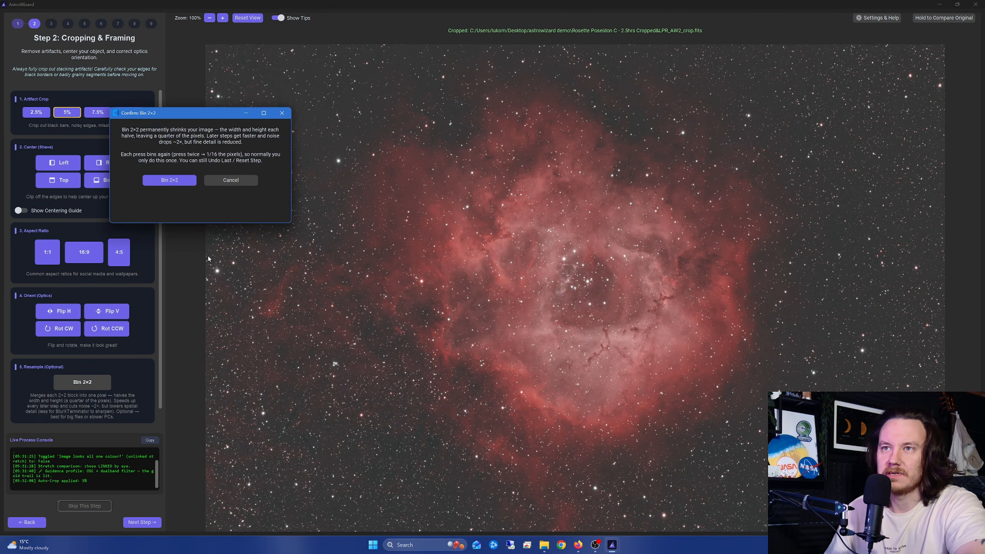
key(Return)
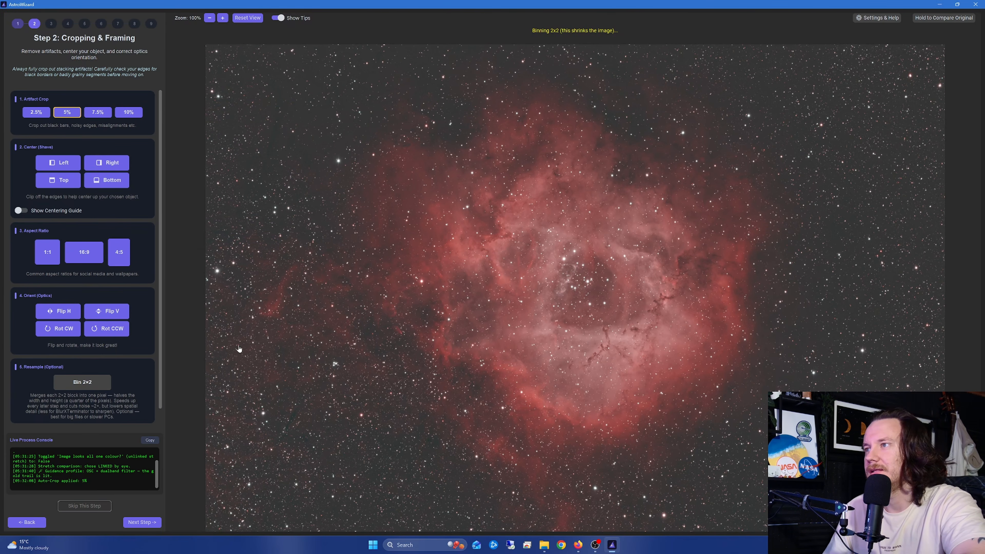
- Extract the background gradient with GraXpert's Default smoothing, and run background neutralization in the Color Calibration stage
click(134, 524)
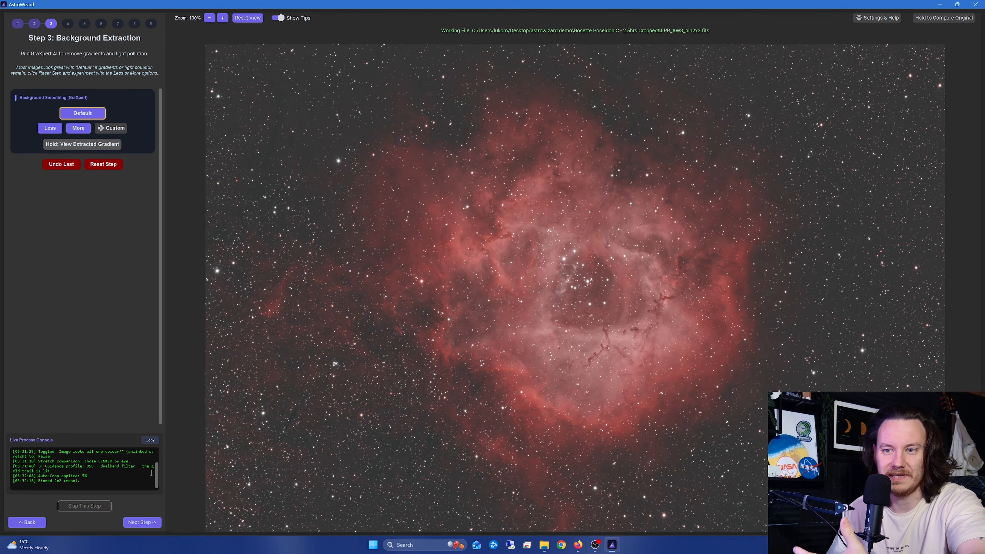
mouse_move(157, 473)
mouse_down()
mouse_move(159, 456)
mouse_move(158, 482)
mouse_up()
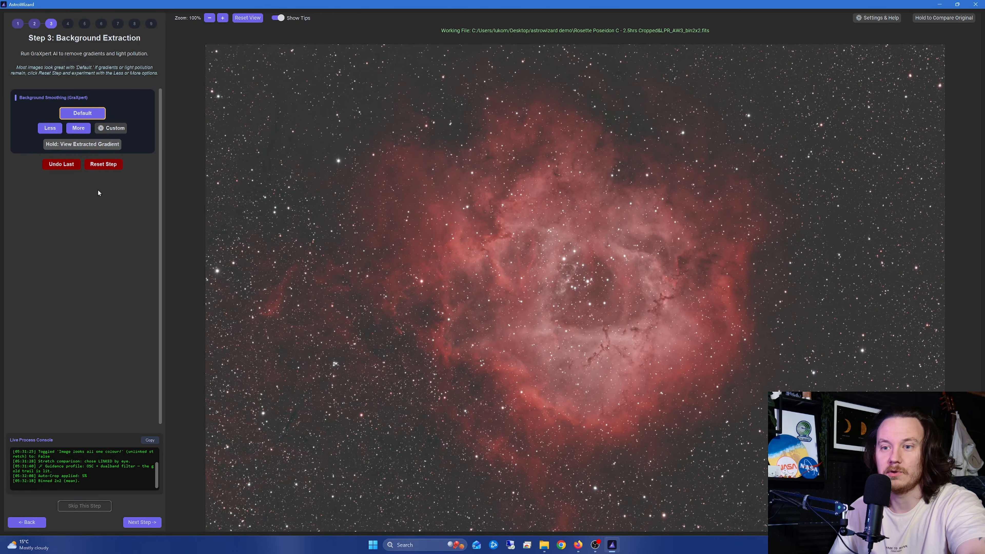
click(83, 113)
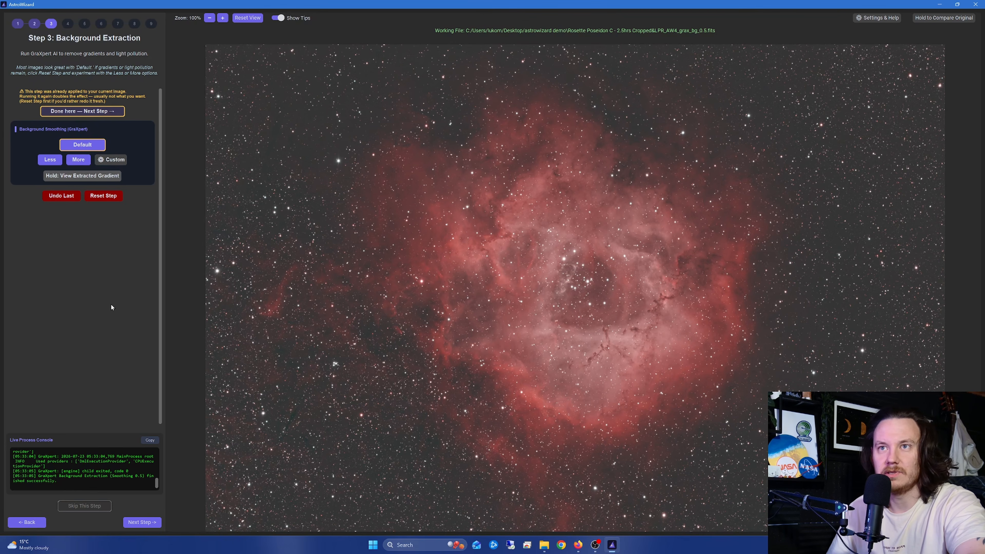
click(96, 112)
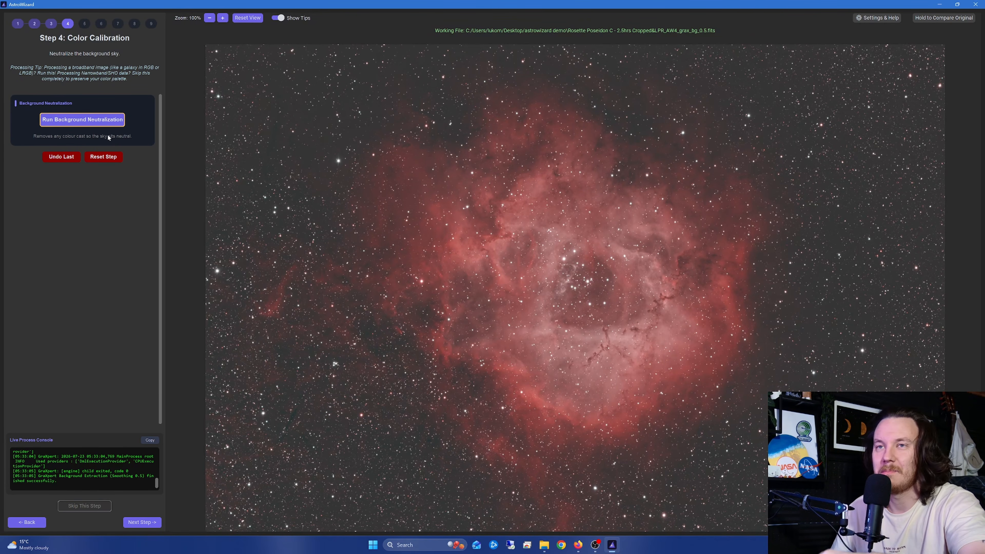
click(90, 123)
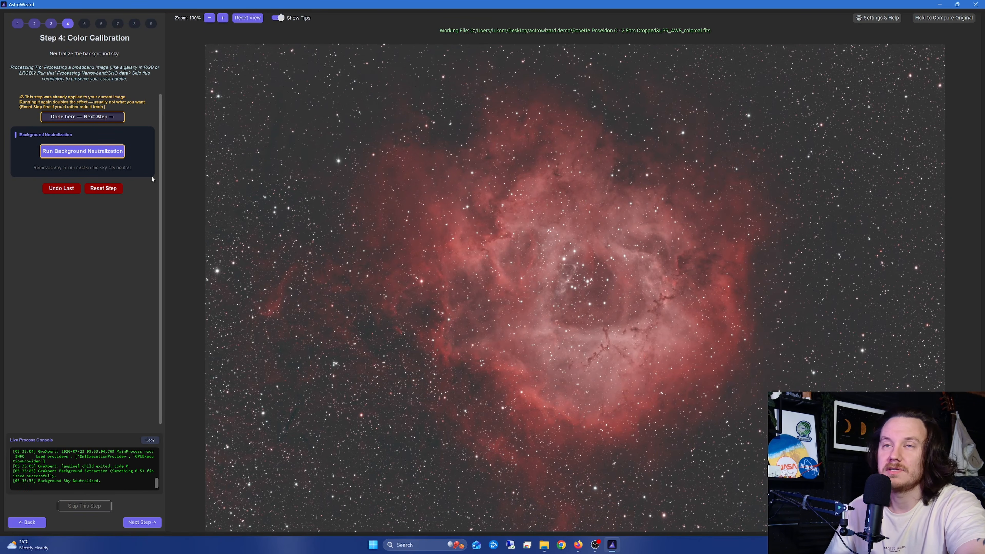
- Sharpen the image with BlurXTerminator at Normal, and reduce its noise with NoiseXTerminator at Normal
click(73, 117)
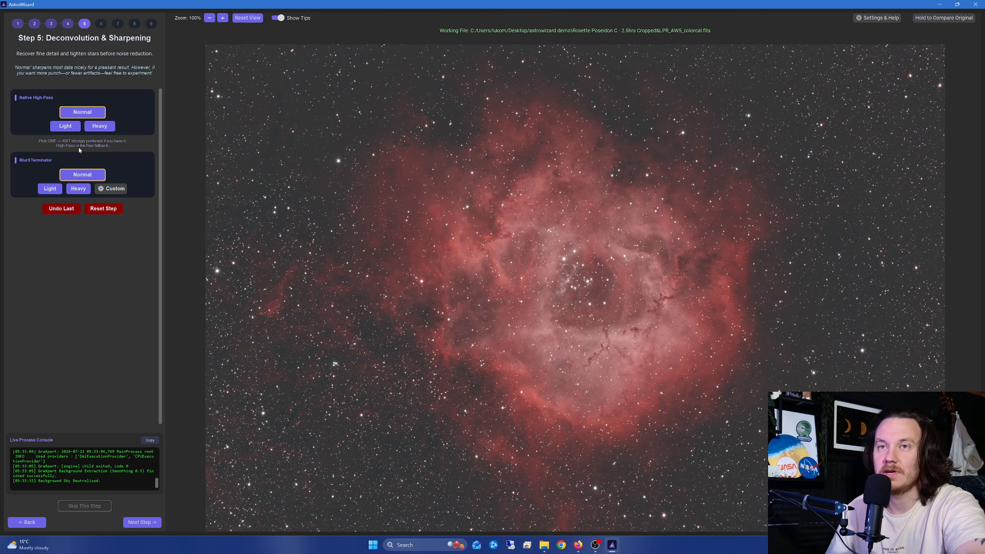
click(85, 177)
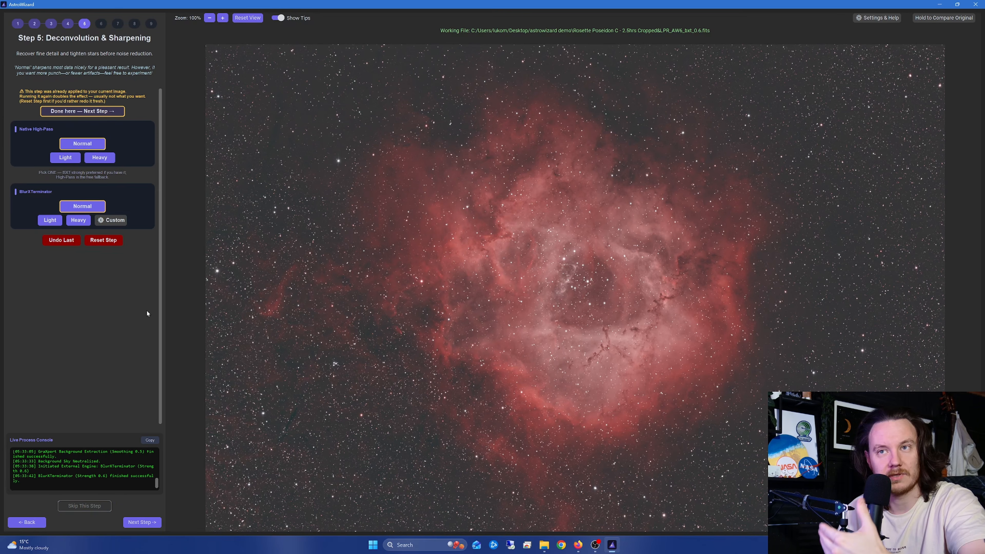
click(94, 112)
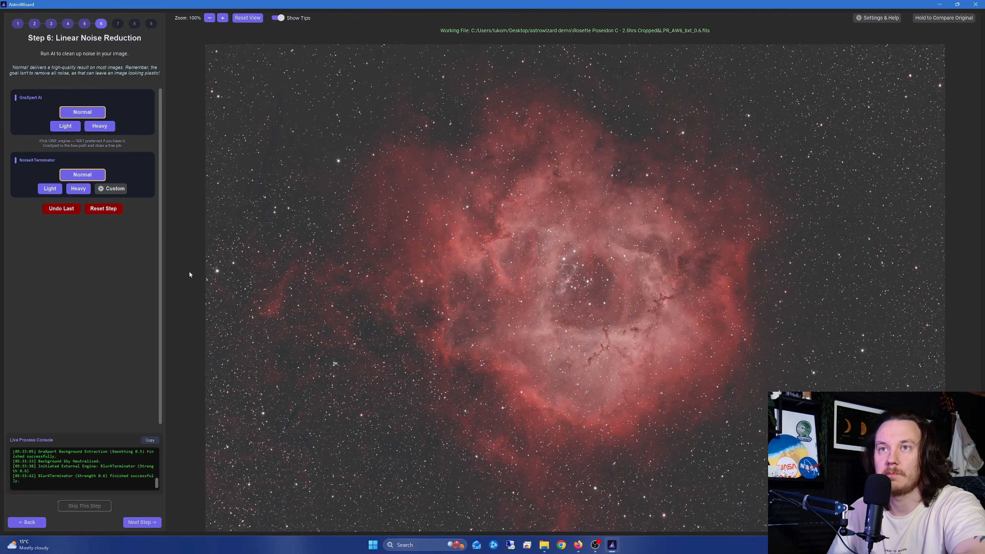
click(104, 173)
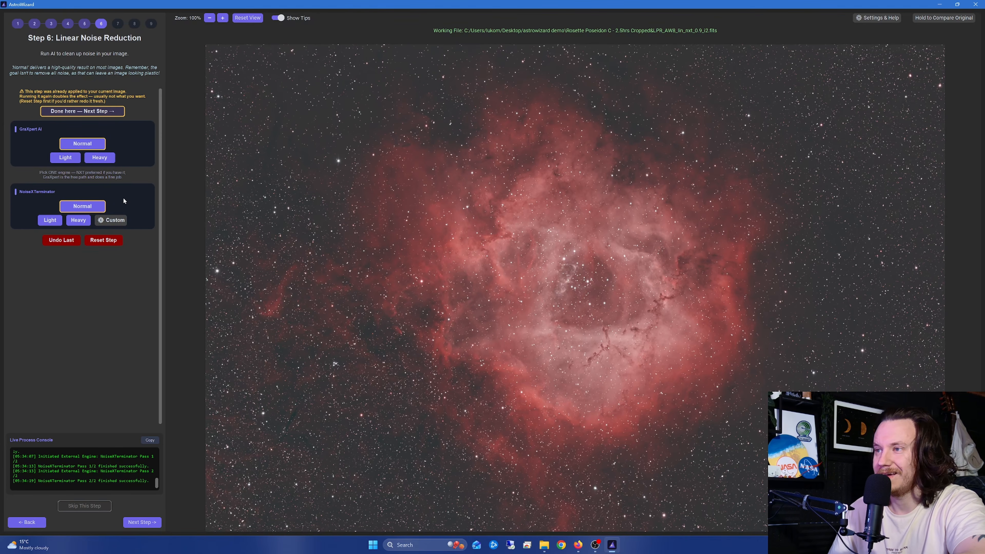
- In the Big Stretch stage, compare both stretches and choose Linked, try Deep, and settle on Deep (keep colours)
click(104, 112)
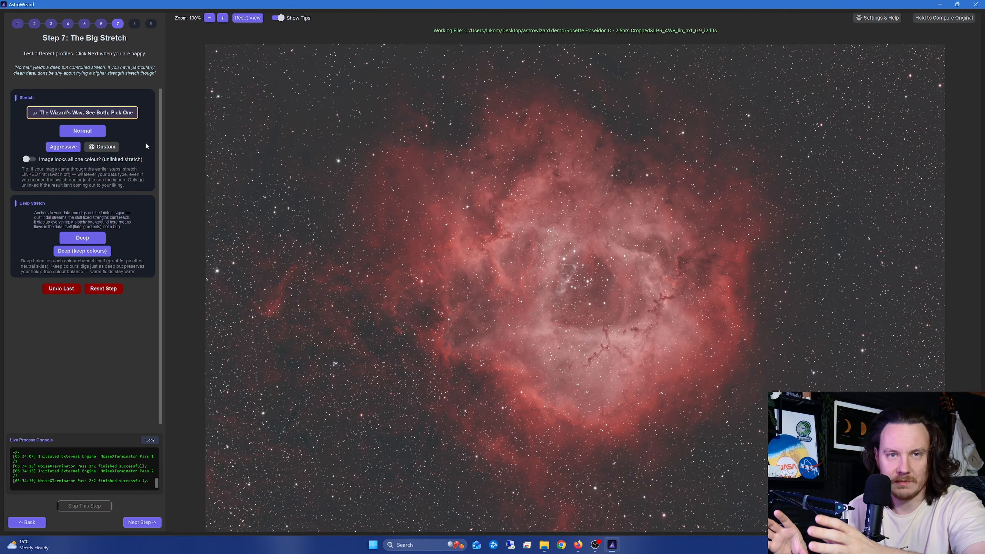
click(118, 116)
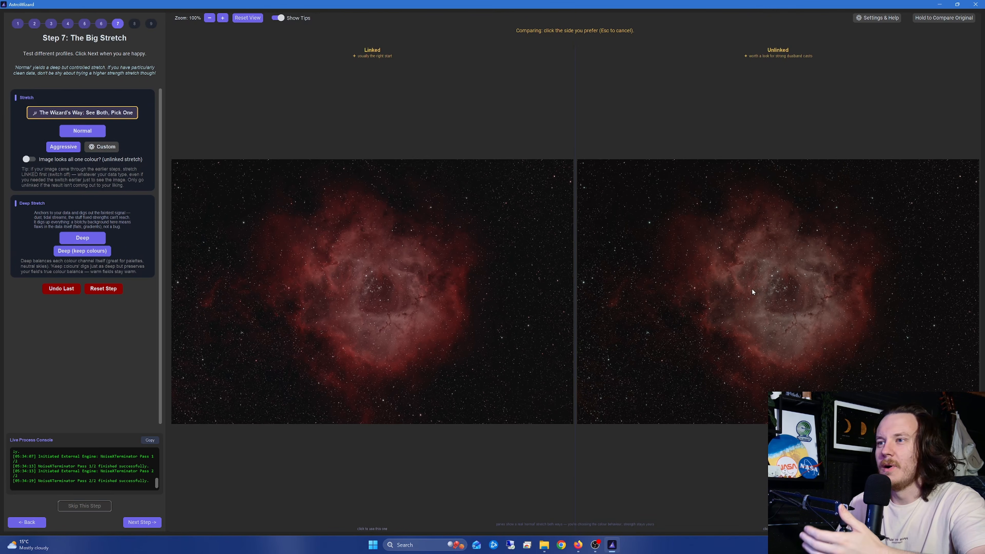
click(376, 332)
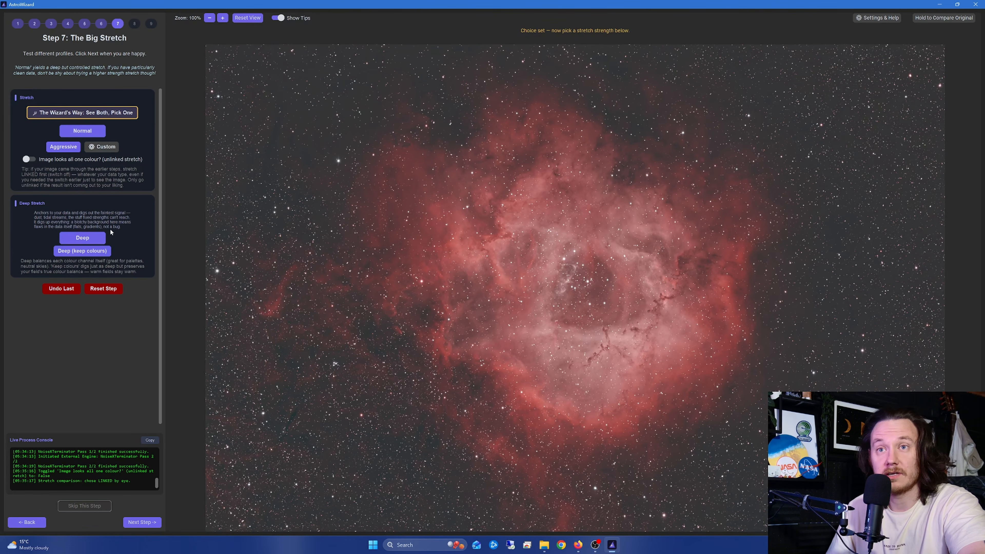
click(87, 238)
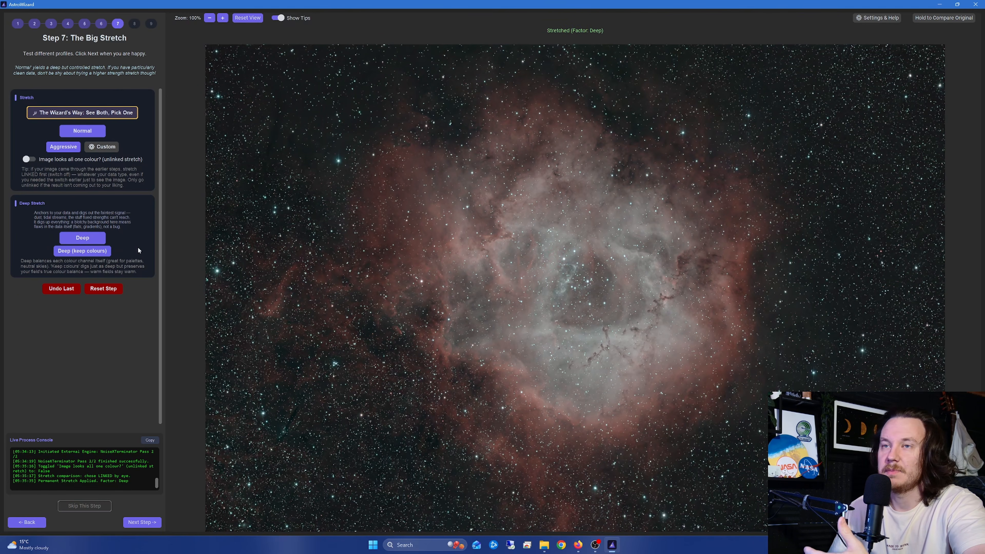
click(87, 254)
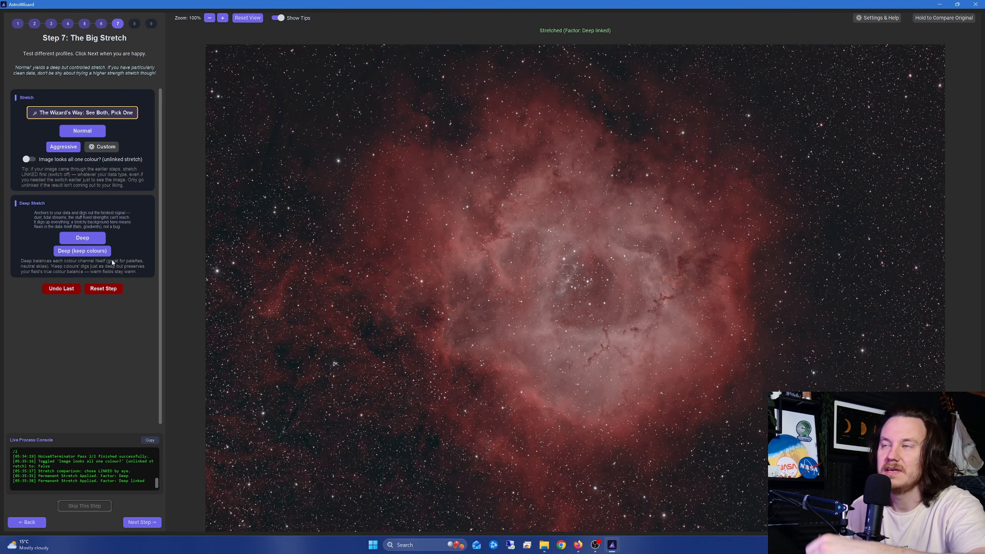
- Remove the stars in the Final Polish stage and apply the Dual Band to Hubble Mix palette
click(142, 520)
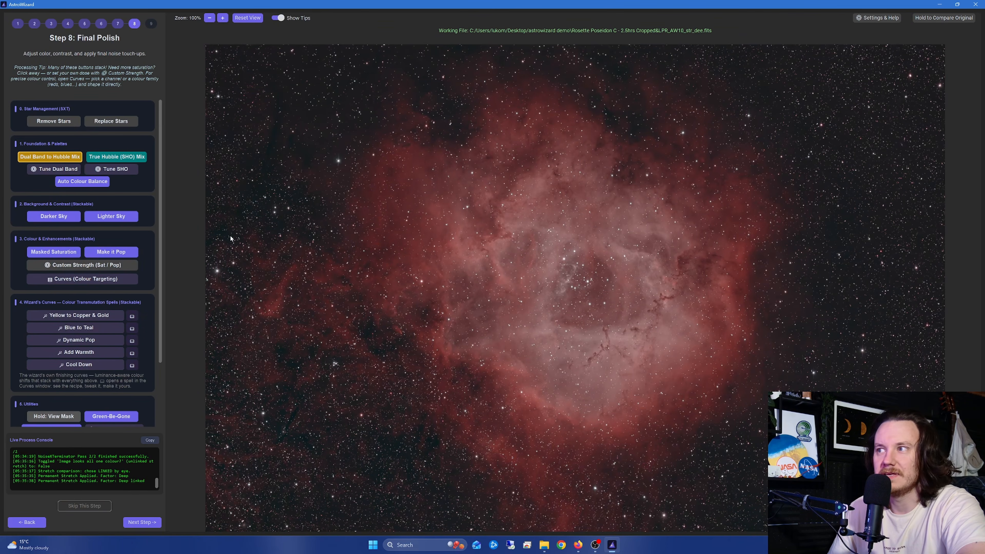
click(53, 120)
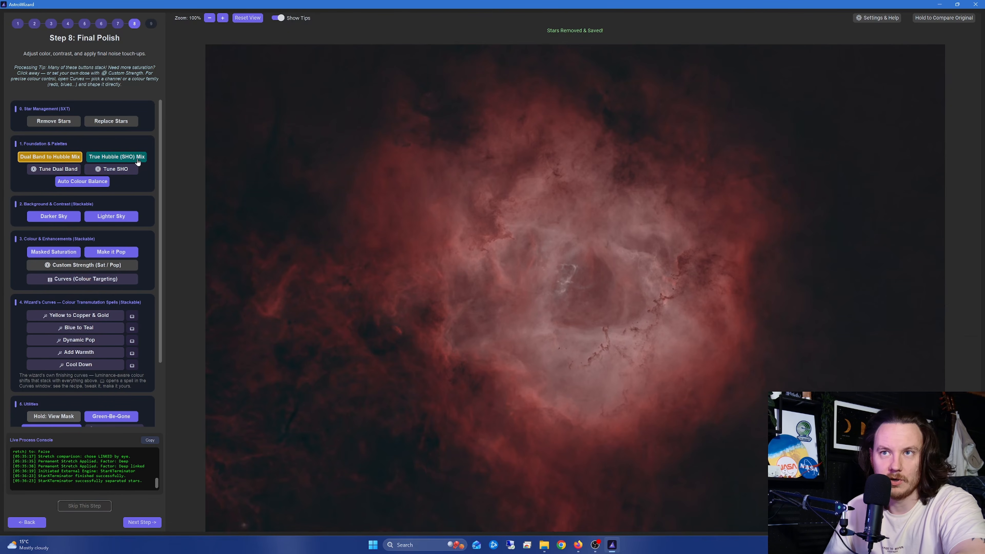
click(78, 157)
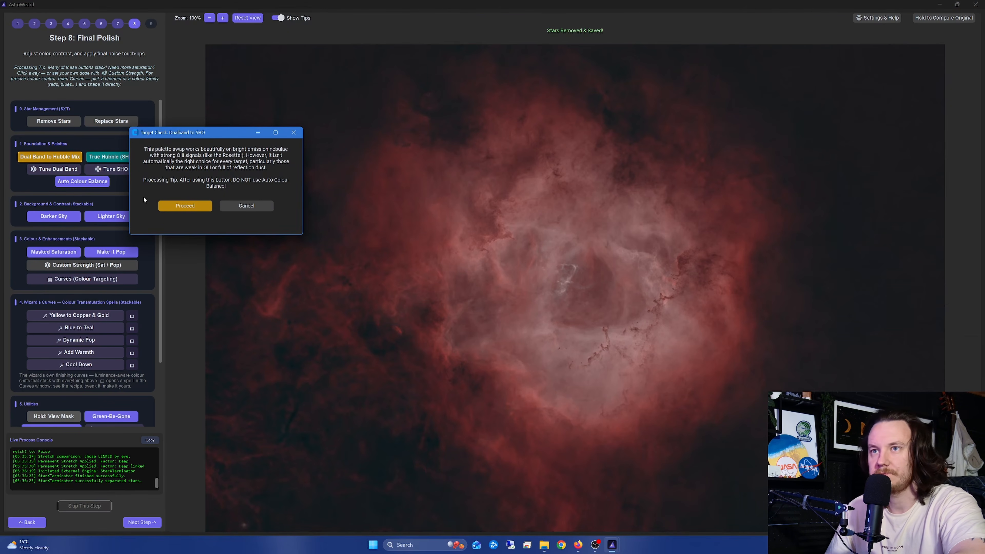
click(182, 208)
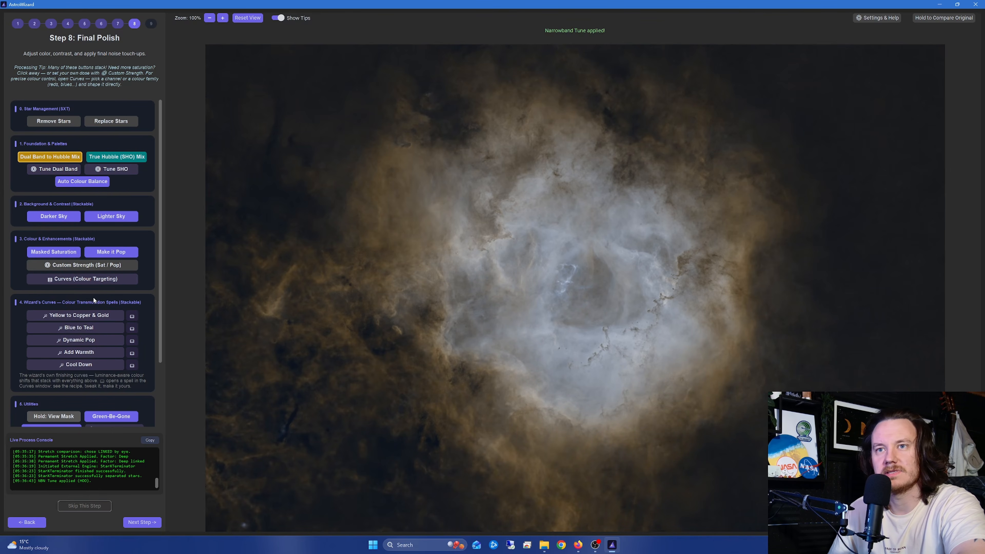
- Apply Masked Saturation to the starless Rosette image and cast the Yellow to Copper & Gold spell
click(54, 252)
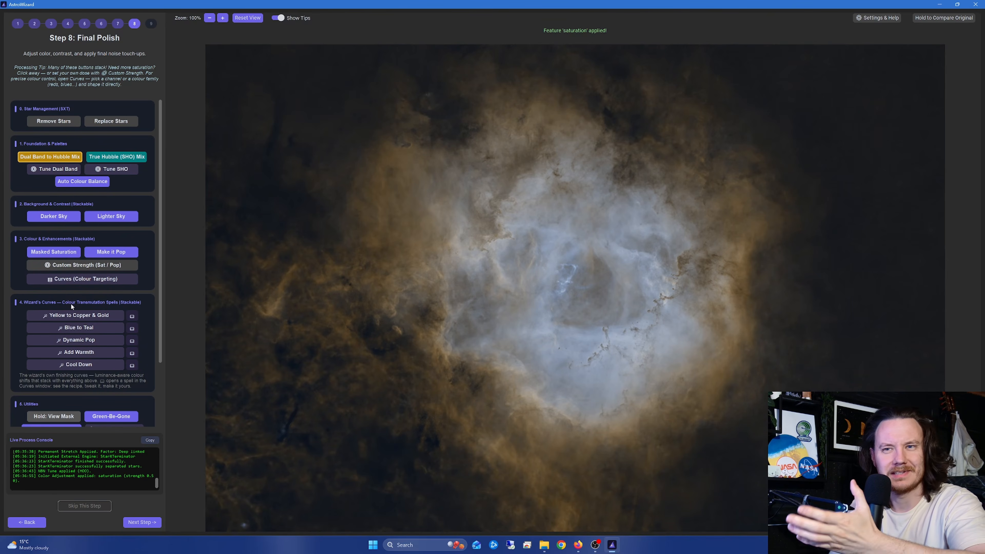
click(89, 318)
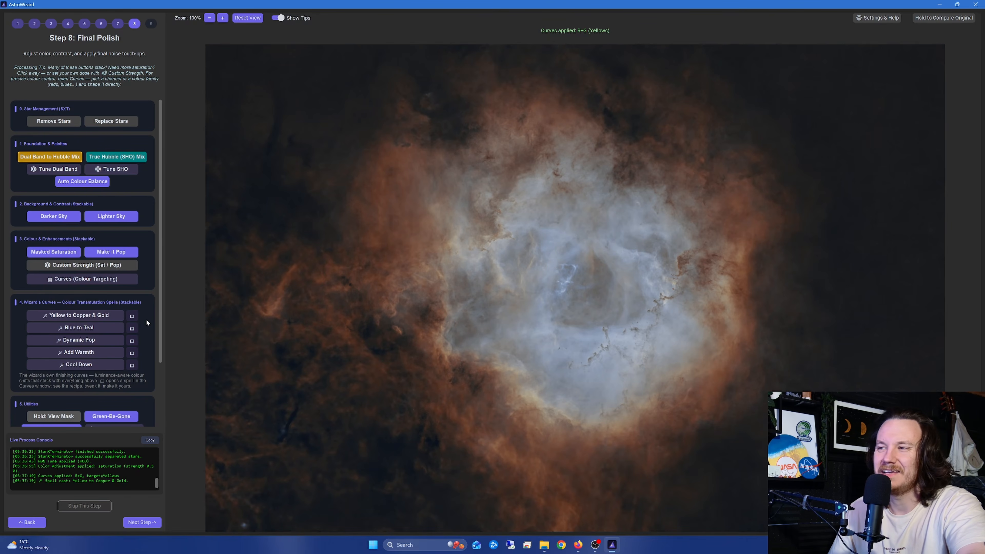
- Examine the red and green channel curves behind the Yellow to Copper & Gold spell without changing them
click(132, 317)
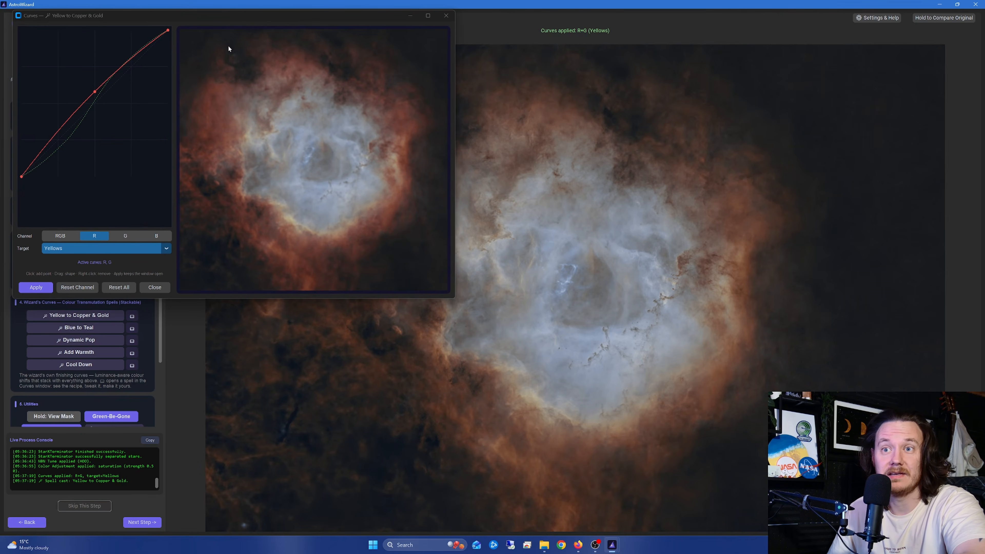
drag(237, 17, 391, 104)
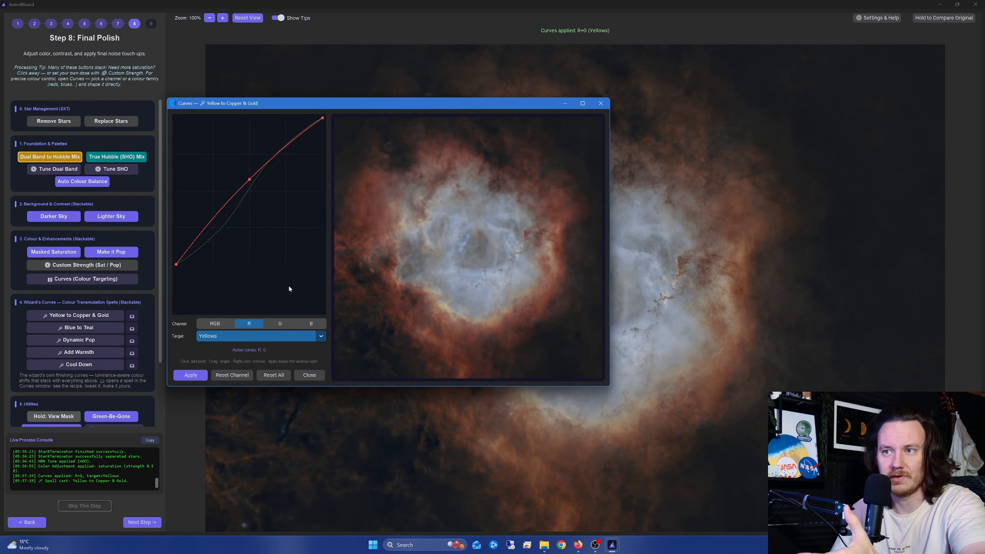
click(287, 325)
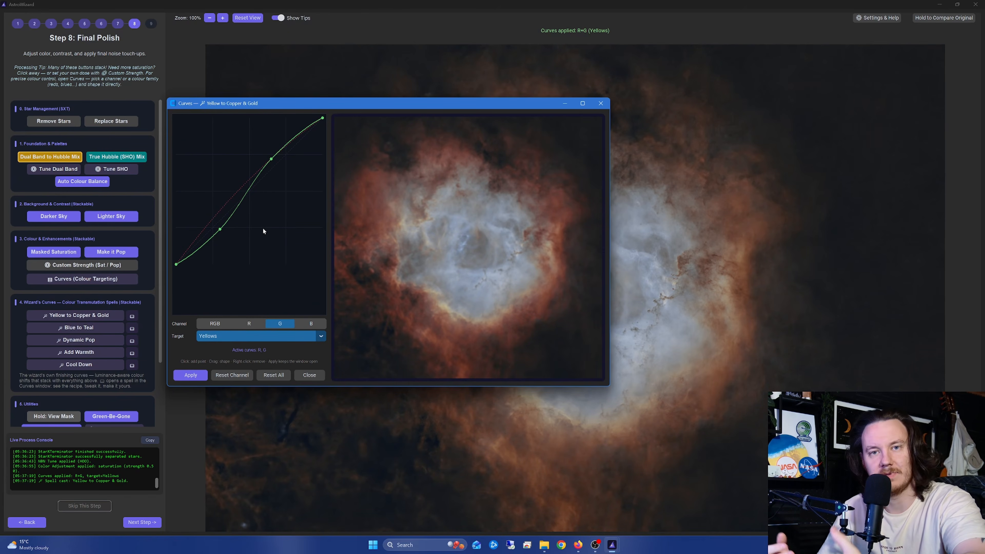
click(600, 104)
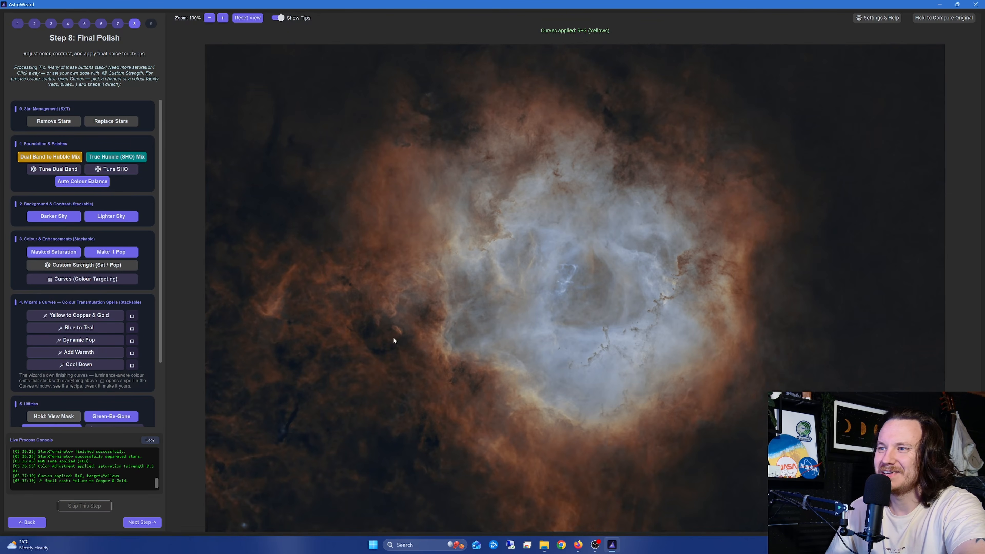
- Cast the Blue to Teal spell and intensify the colours with Masked Saturation twice and Make it Pop
click(79, 327)
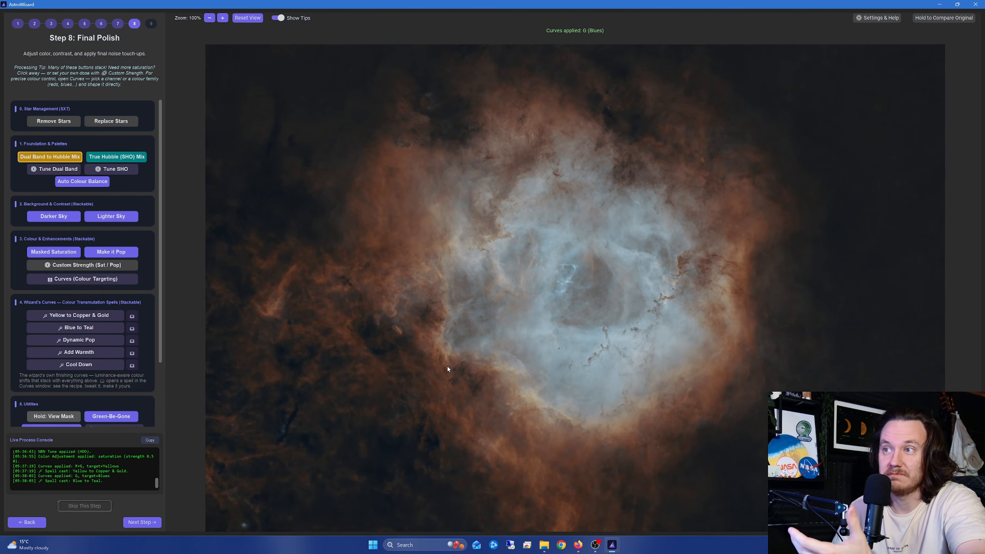
click(54, 252)
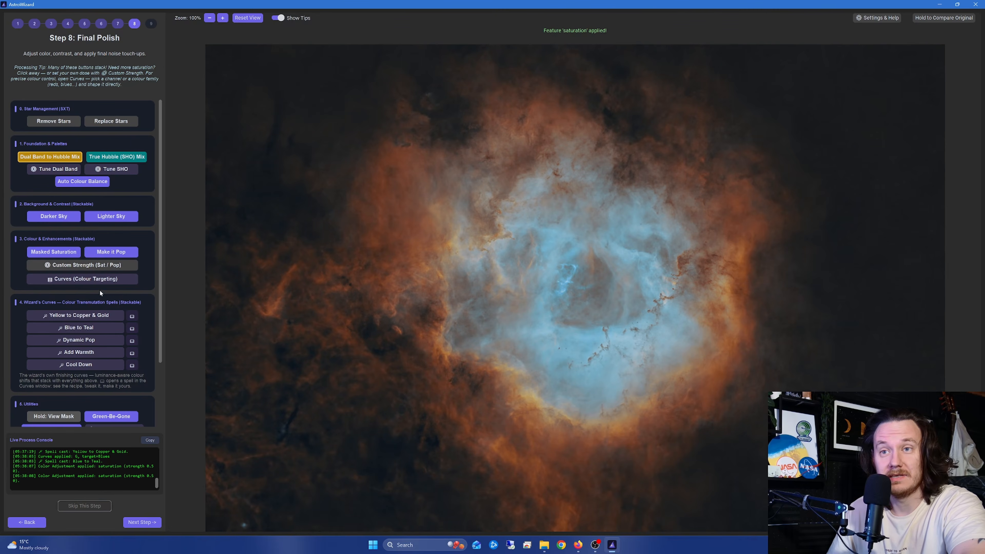
click(112, 252)
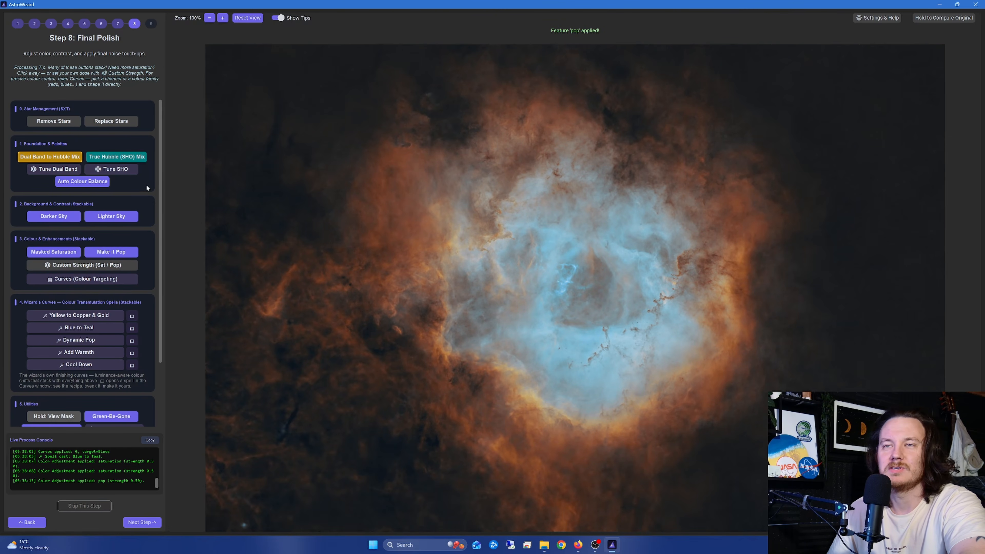
- Replace the stars at a brightness of 1.00 and advance to the Final Export stage
click(125, 122)
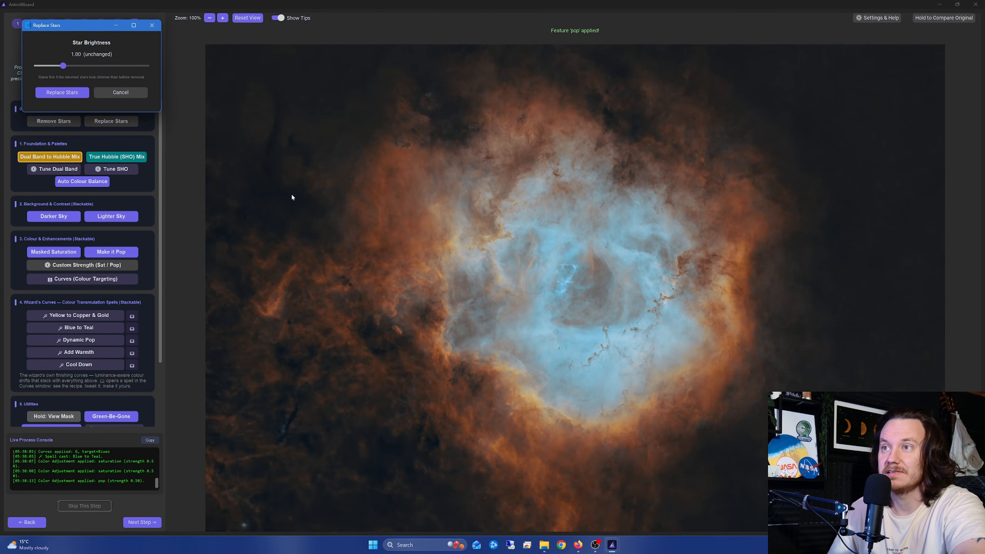
key(Return)
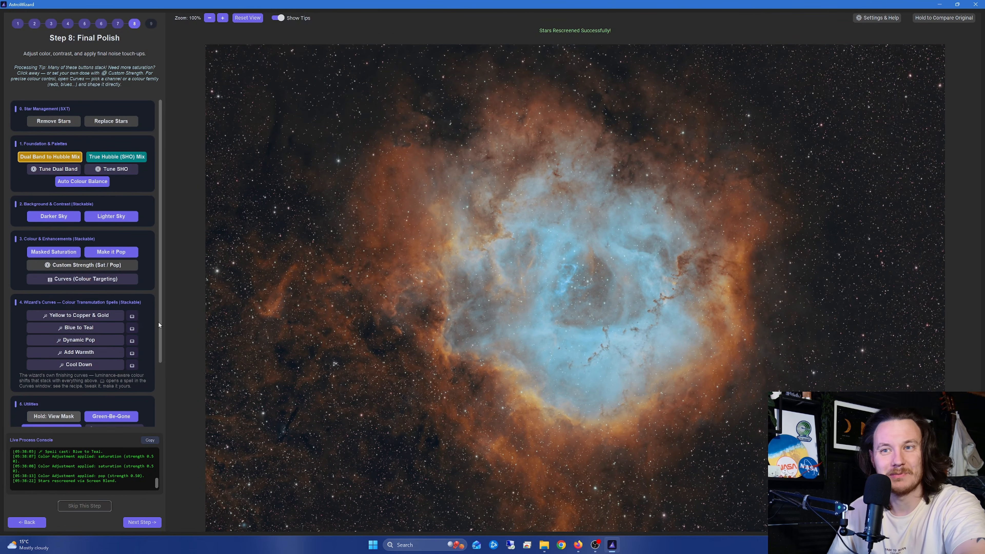
click(132, 522)
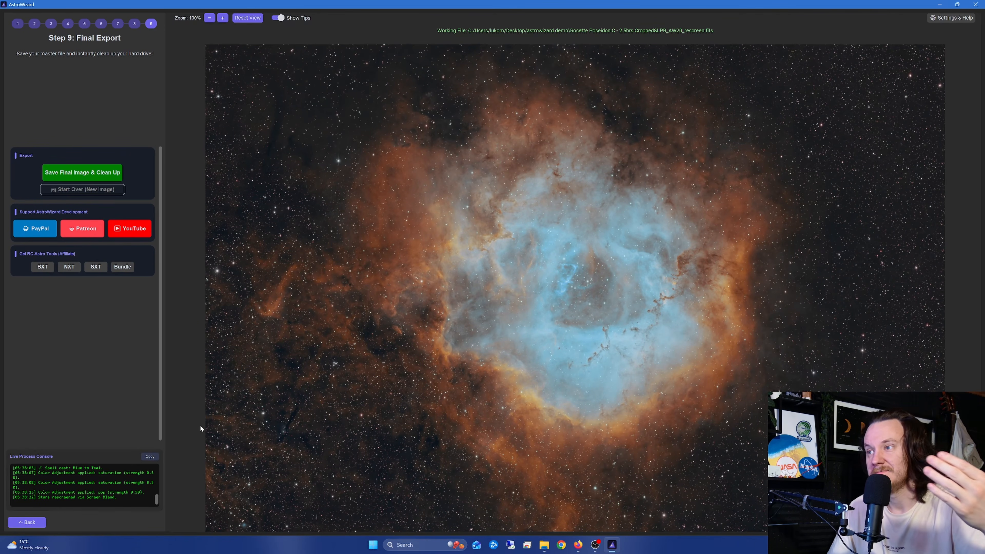
- Start over with a new image and load cocoon_rasa11_broadband from the astrowizard demo folder
click(80, 189)
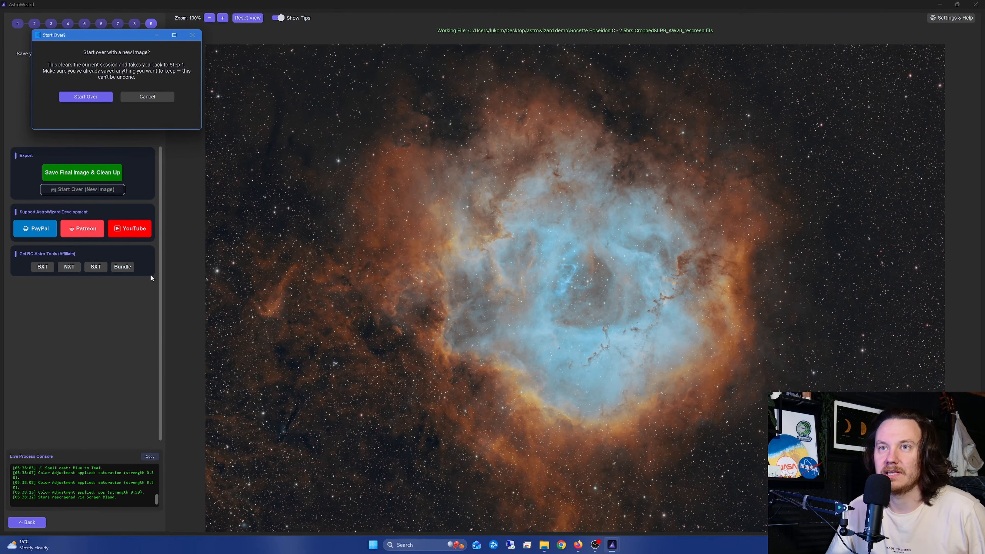
click(79, 96)
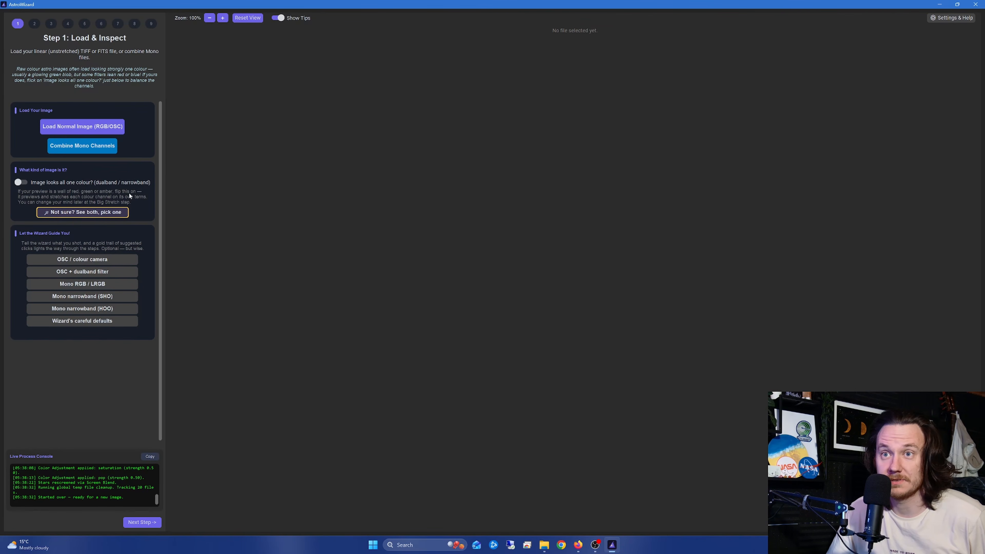
click(69, 126)
scroll(355, 170, up, 3)
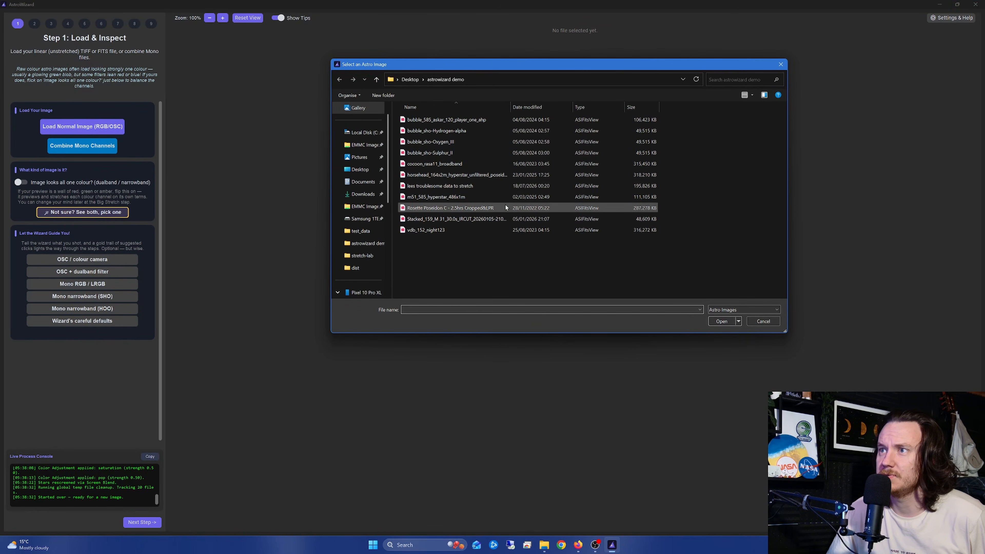
click(429, 164)
click(710, 321)
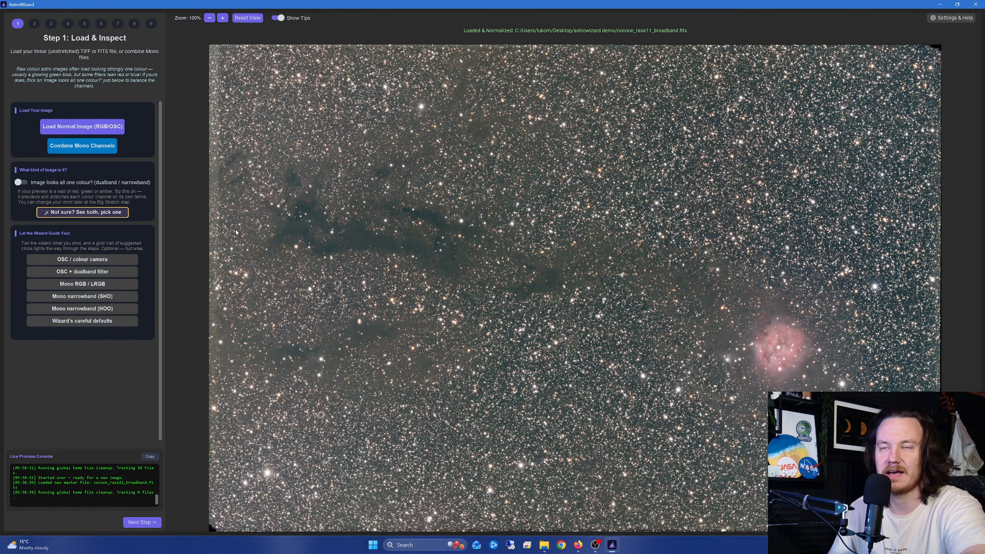
- Compare the stretches of the Cocoon image, choose the Unlinked version, and set the guidance profile to OSC / colour camera
click(86, 215)
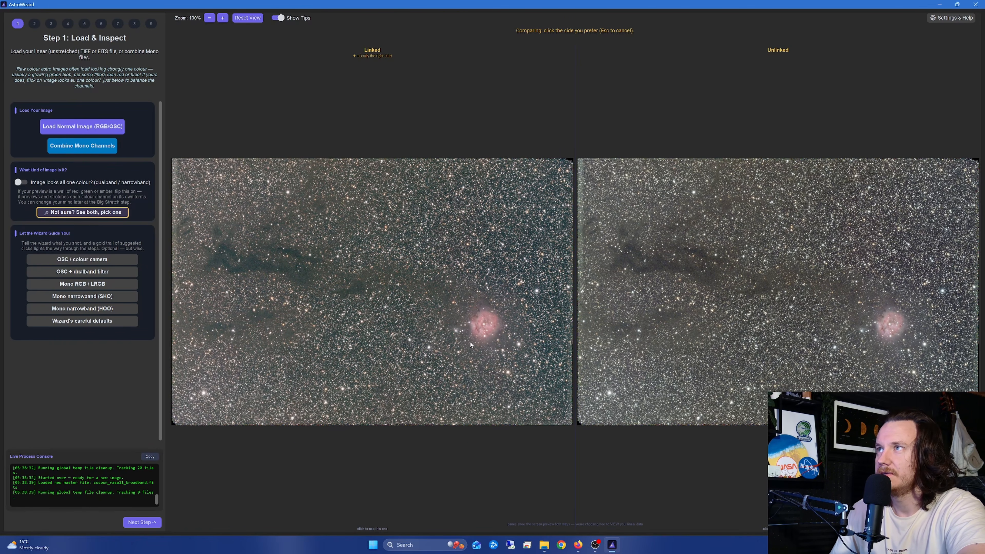
click(735, 299)
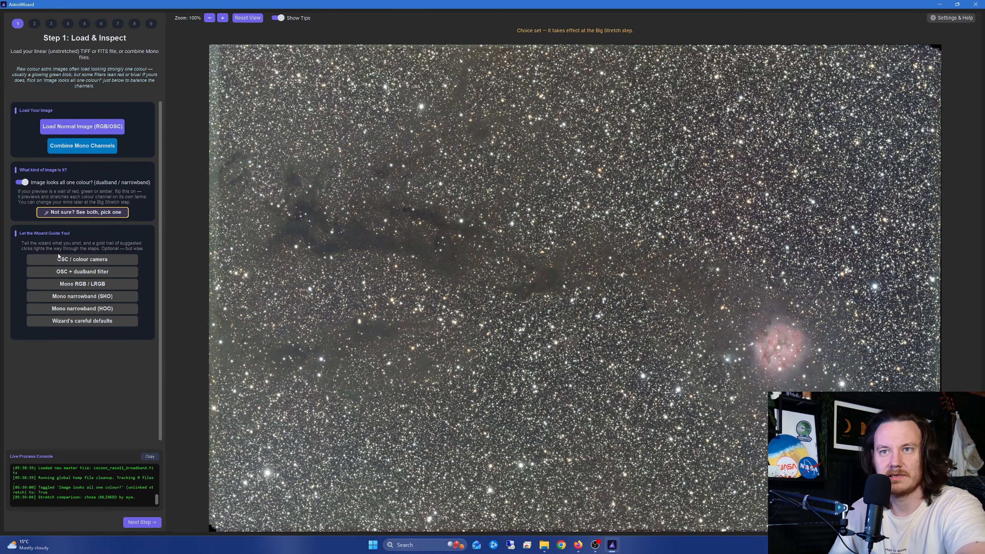
click(80, 259)
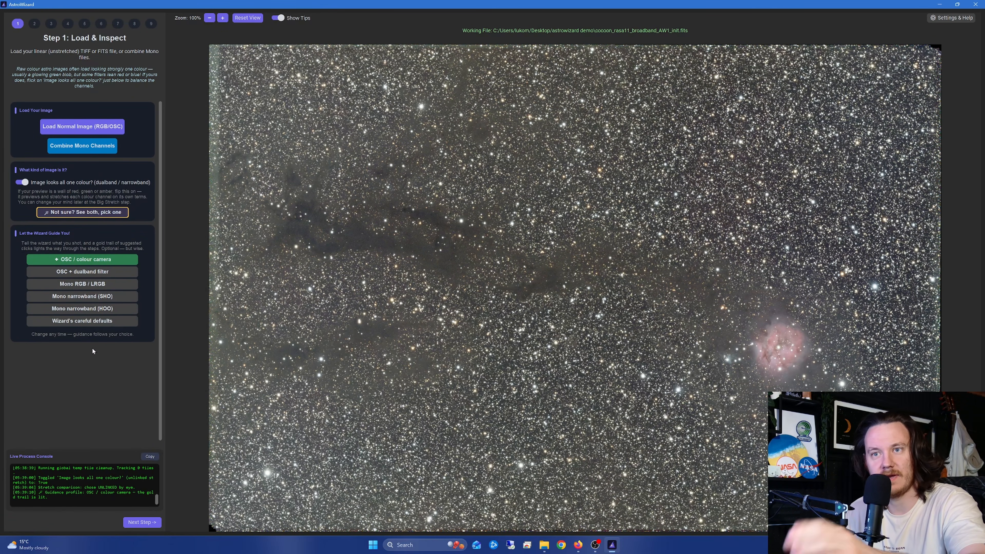
- In the Cropping & Framing stage, apply a 5% artifact crop, flip the Cocoon image horizontally, and bin it 2×2
click(136, 521)
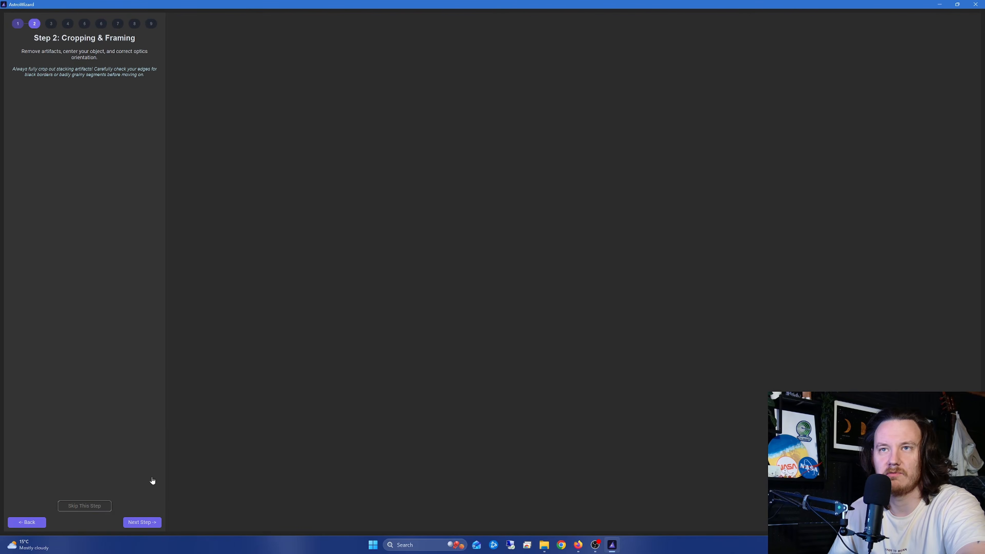
click(67, 112)
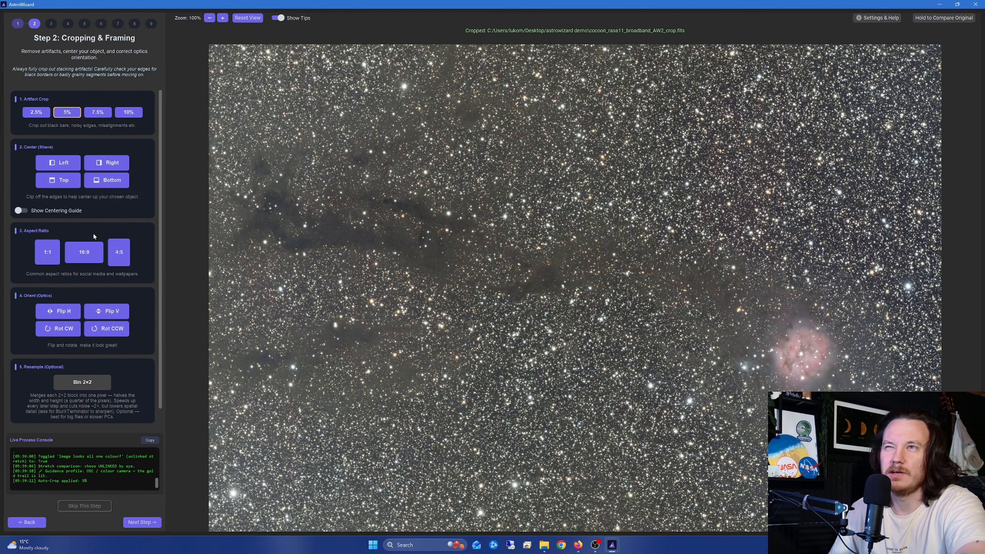
click(66, 319)
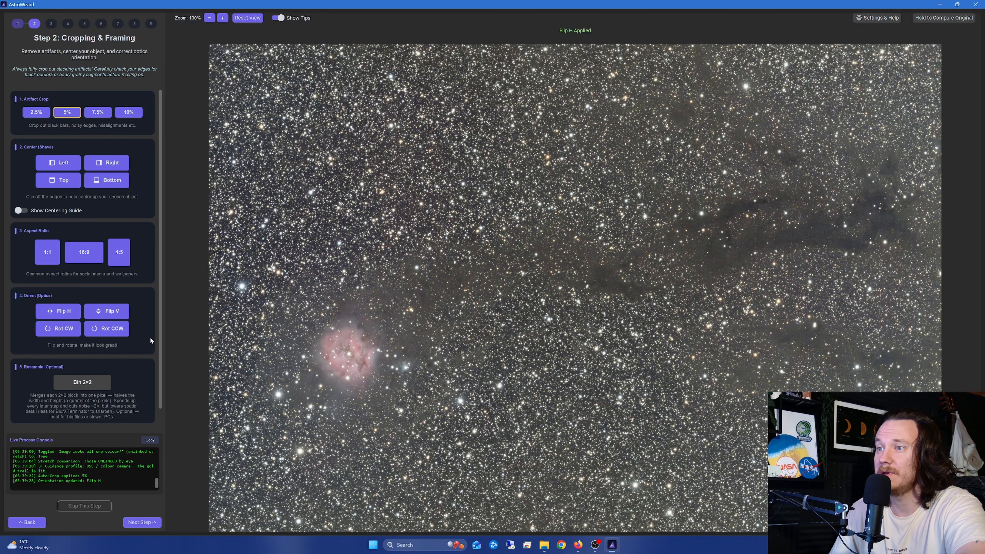
click(93, 382)
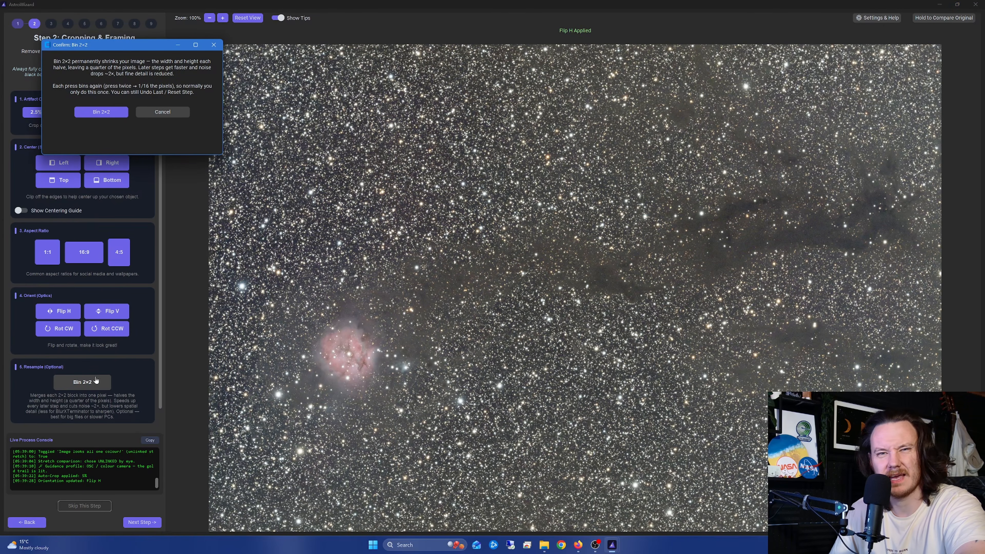
click(101, 113)
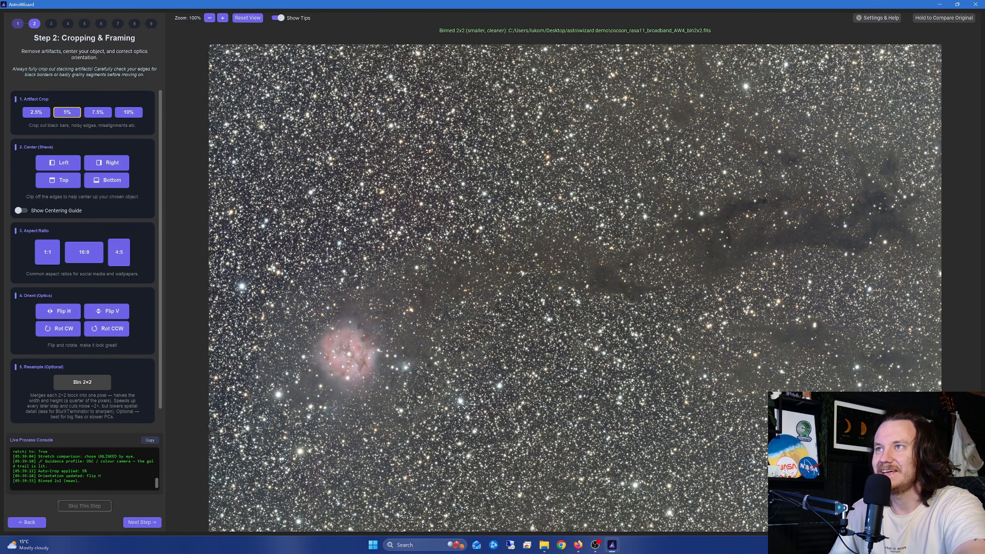
- Extract the Cocoon image's background gradient with GraXpert's Default smoothing
click(142, 522)
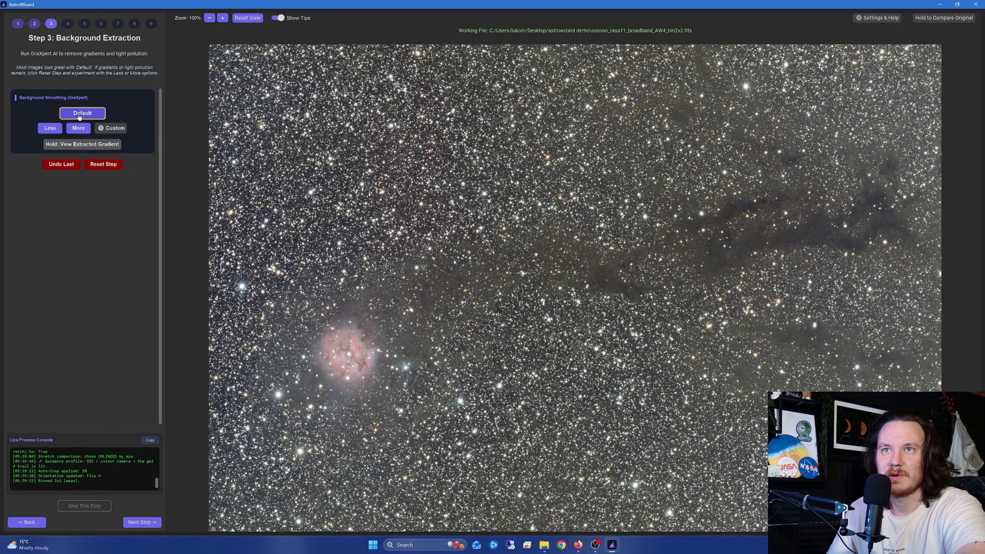
click(80, 116)
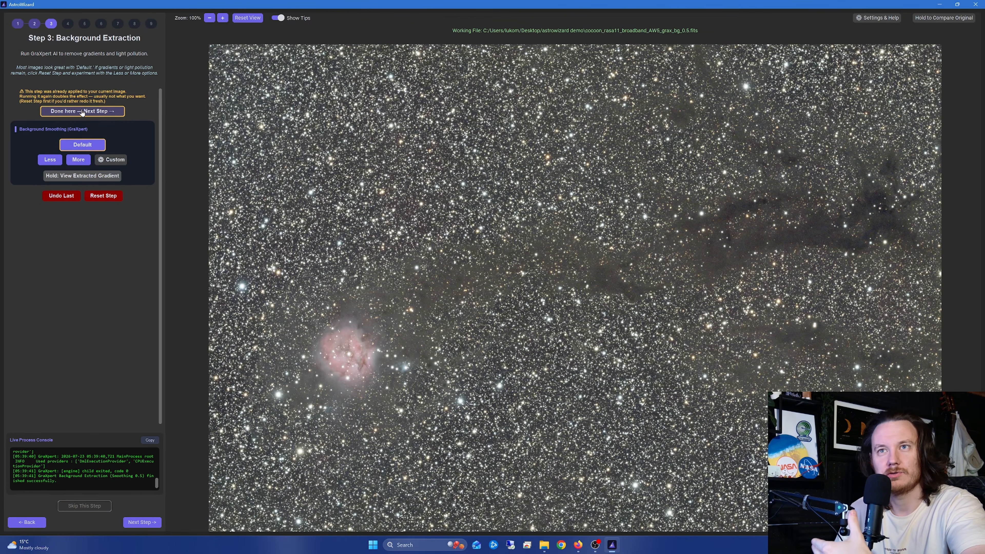
- Run Background Neutralization on the Cocoon image and sharpen it with BlurXTerminator at Normal
click(82, 112)
click(96, 123)
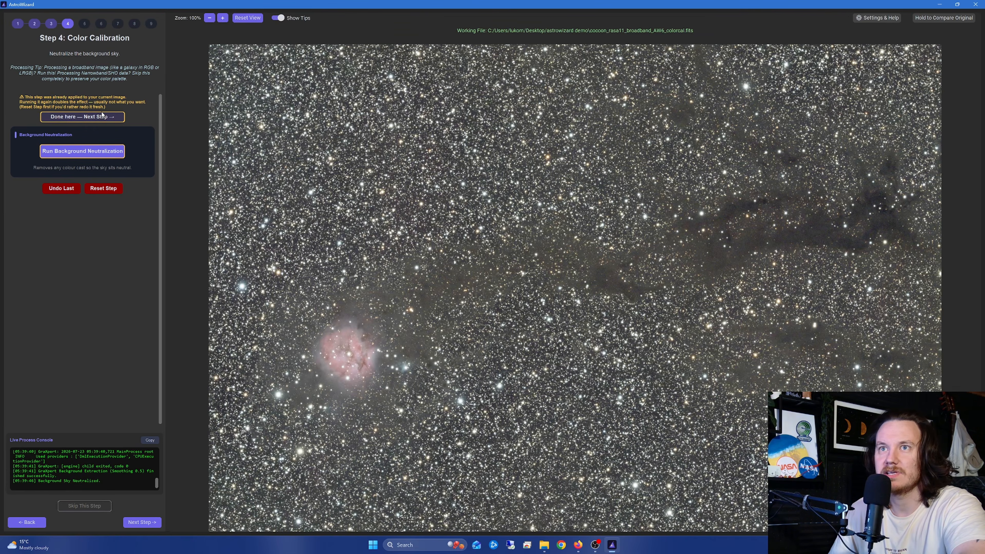
click(101, 116)
click(86, 174)
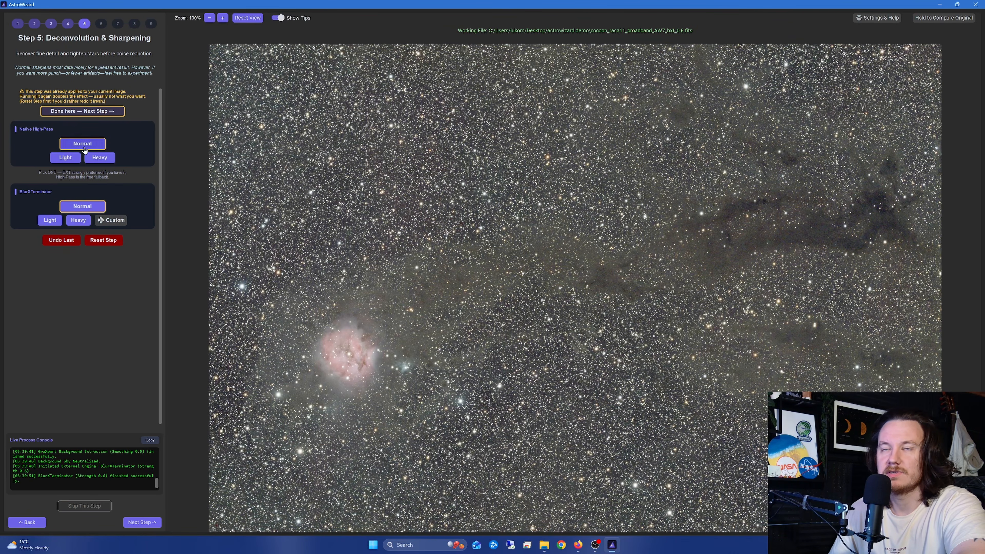
- Reduce the Cocoon image's linear noise with NoiseXTerminator at Normal and finish the noise reduction stage
click(82, 111)
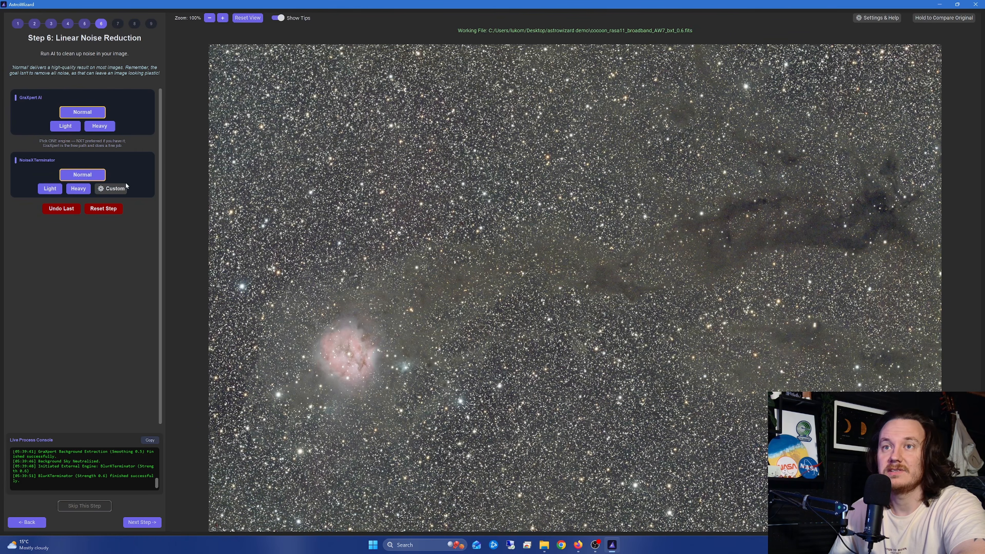
click(94, 178)
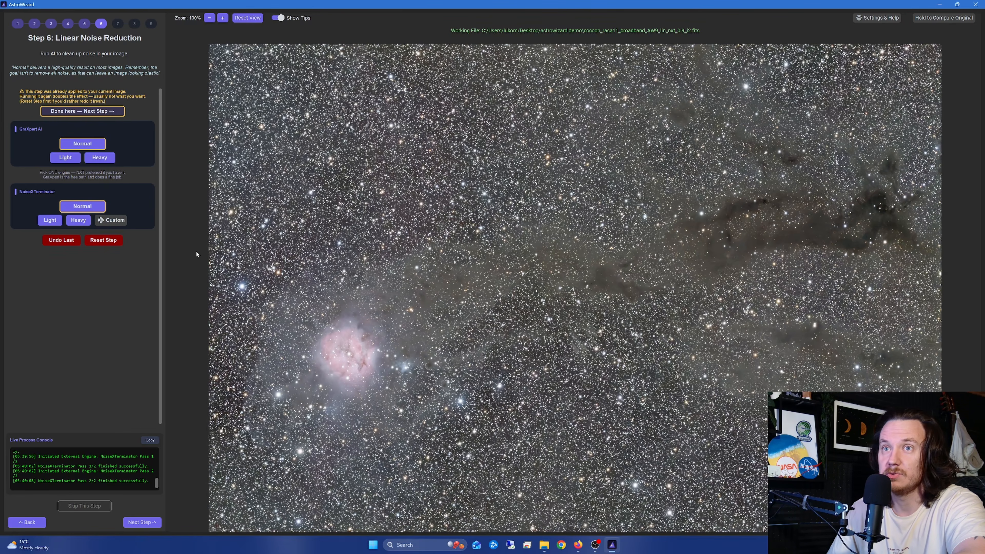
click(94, 112)
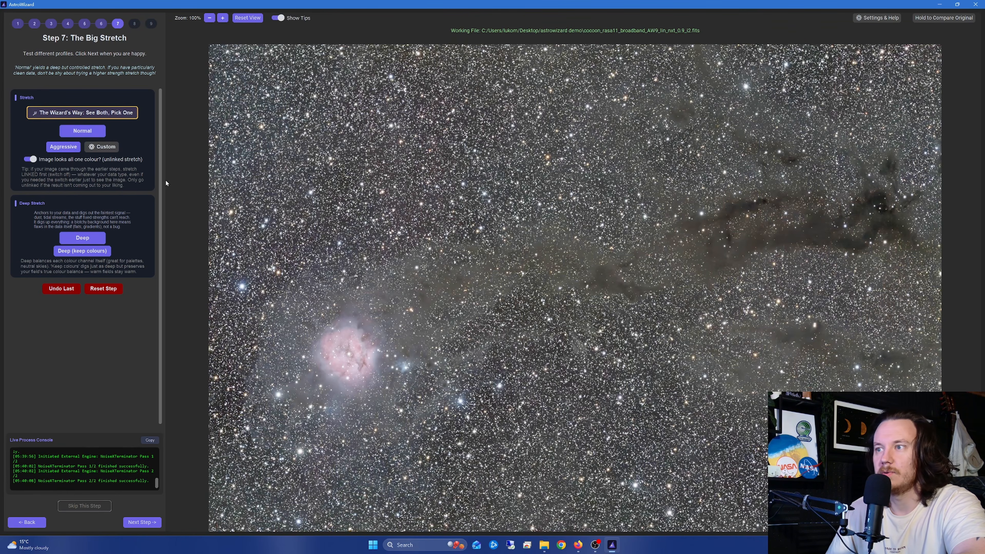
- Compare the linked and unlinked stretches, choose Linked, try the Aggressive strength, and settle on Deep (keep colours)
click(99, 115)
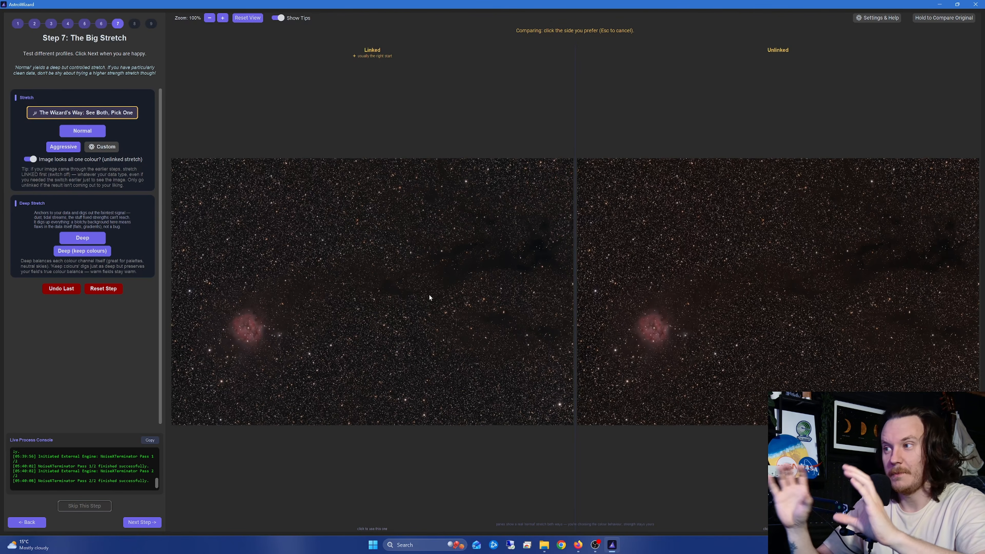
click(356, 303)
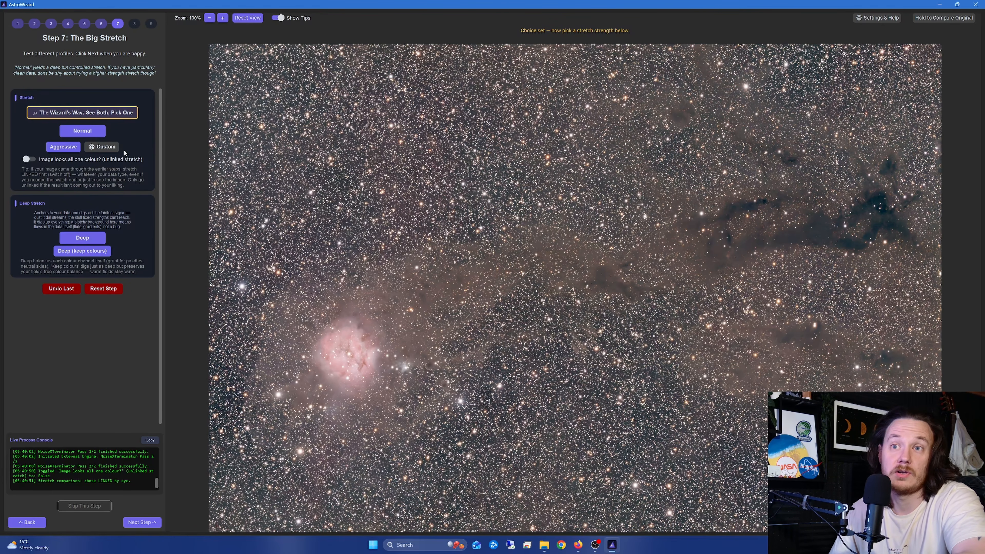
click(69, 149)
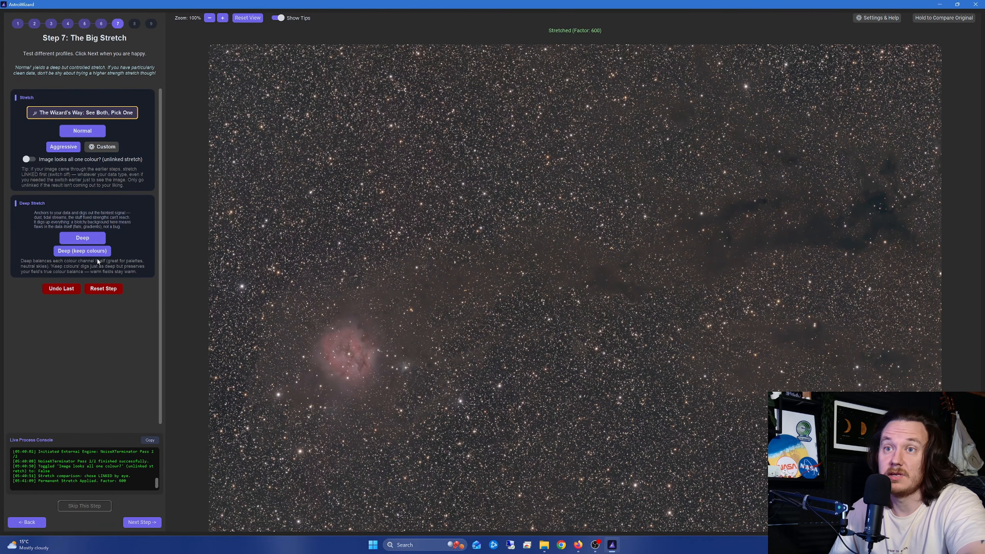
click(76, 251)
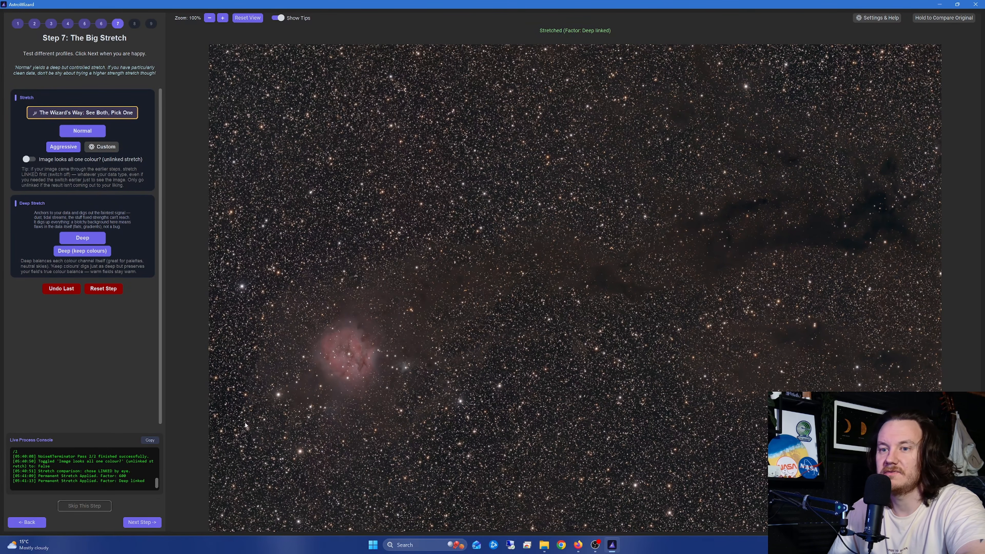
click(143, 522)
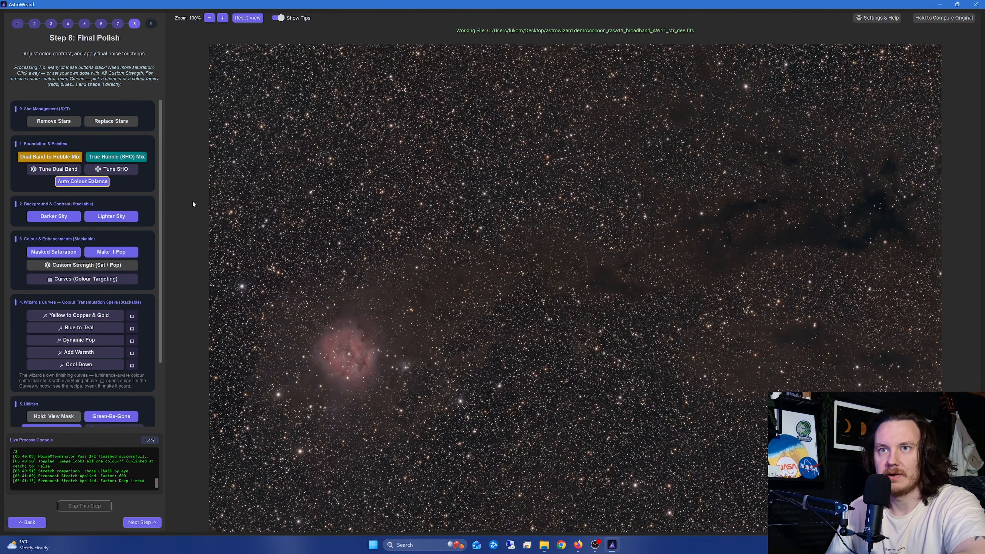
- In the Final Polish stage, apply Auto Colour Balance and remove the stars from the Cocoon image
click(79, 186)
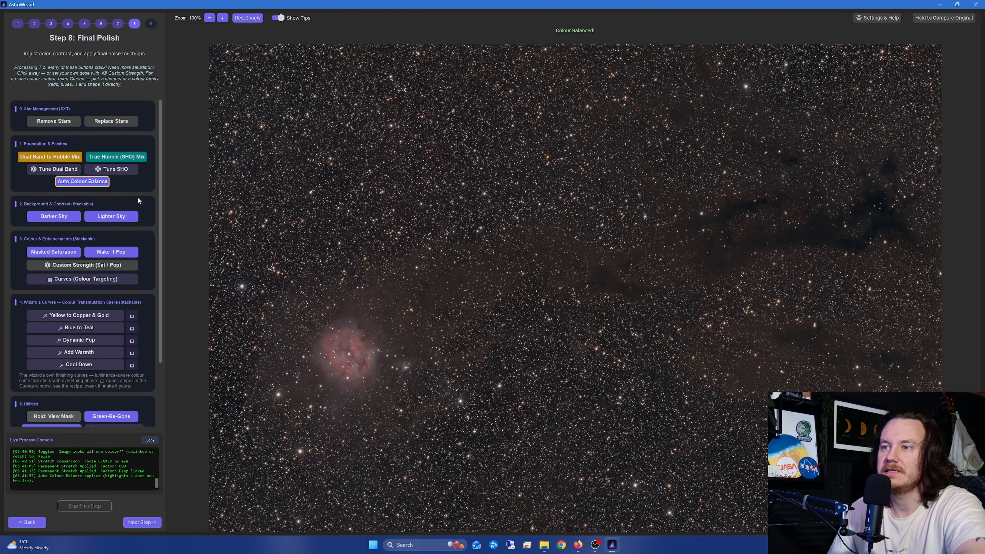
scroll(113, 198, down, 2)
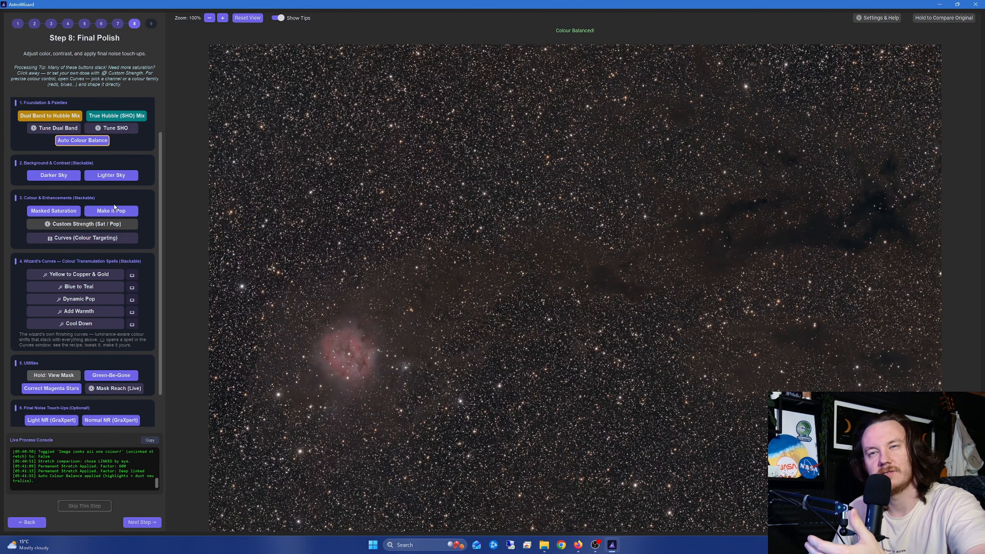
scroll(121, 199, up, 1)
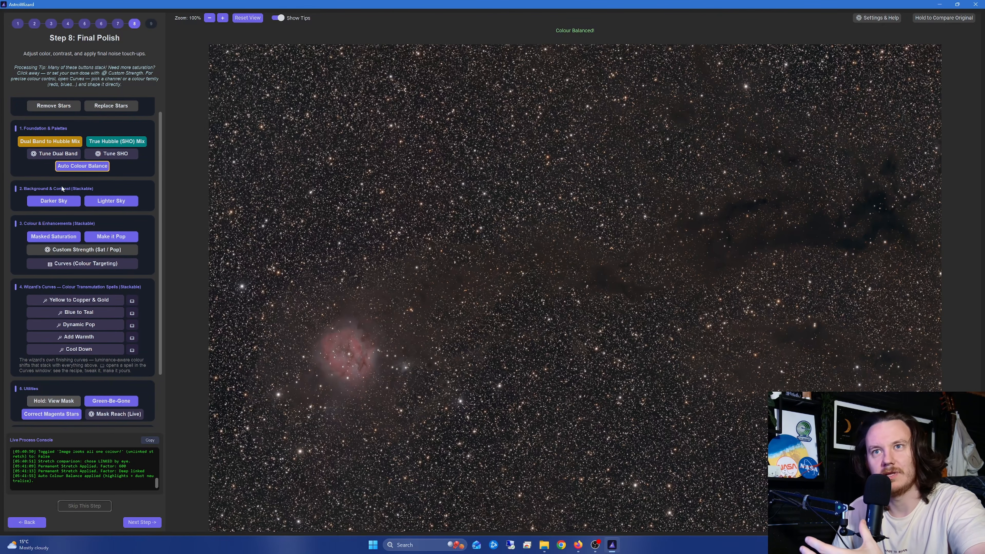
scroll(137, 159, up, 1)
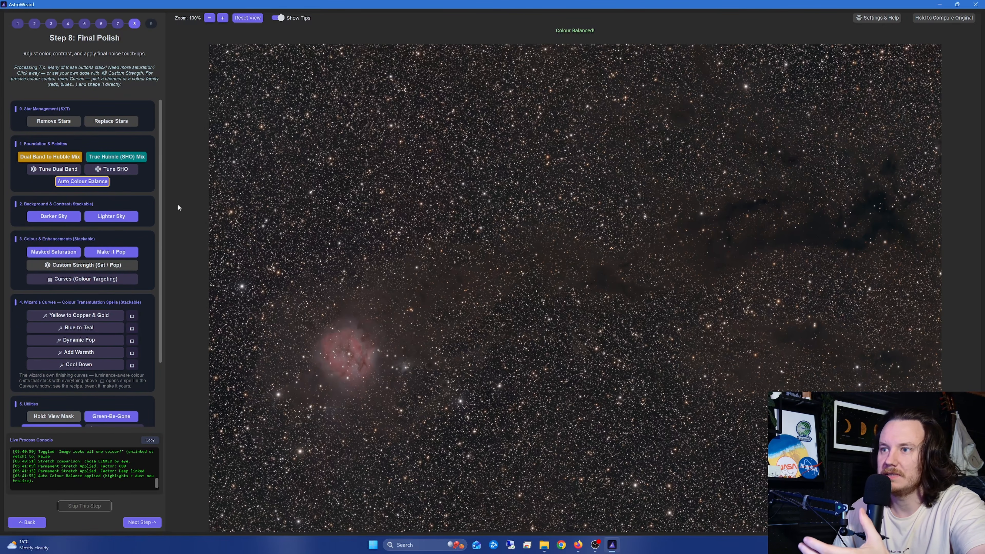
scroll(174, 210, down, 1)
click(62, 123)
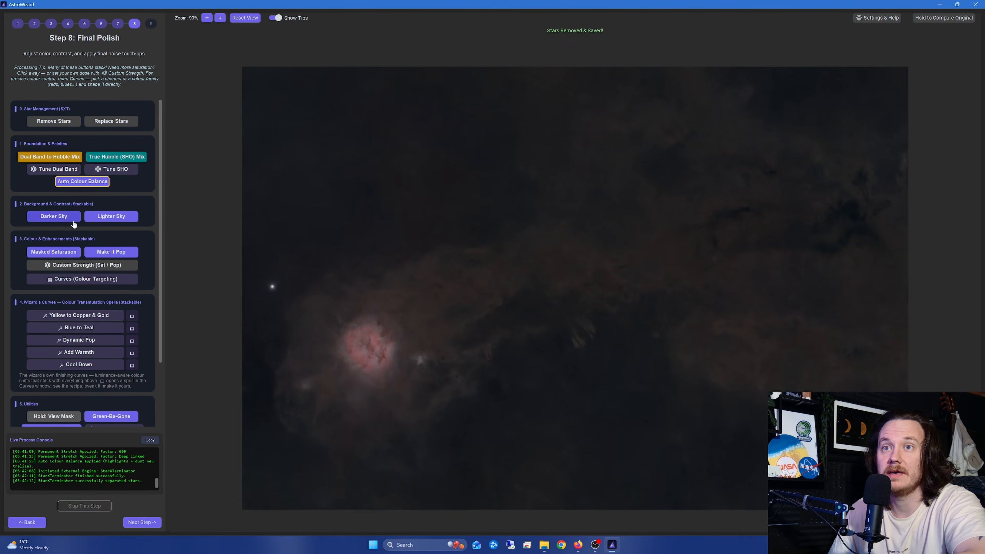
- Enhance the starless nebula with Make it Pop three times and Masked Saturation twice
click(98, 253)
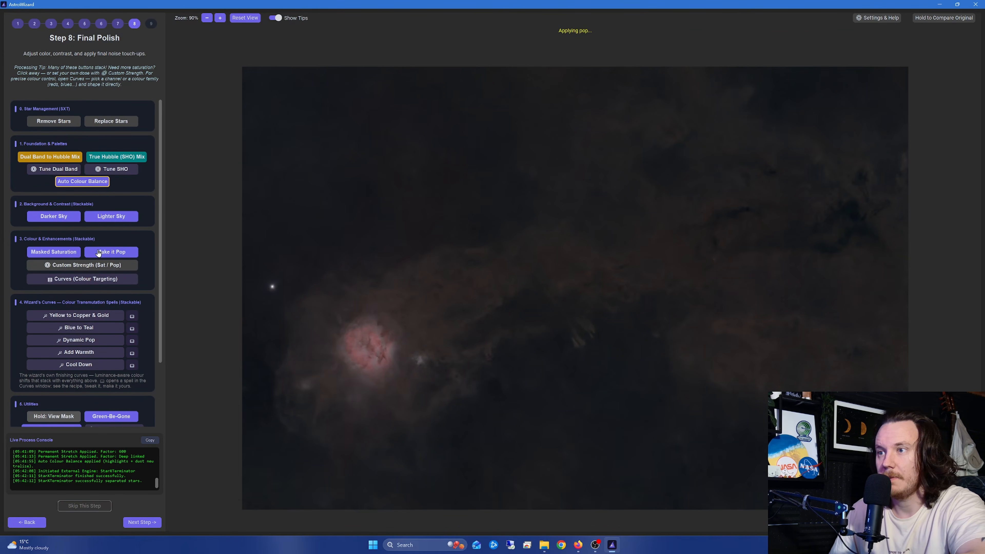
click(98, 253)
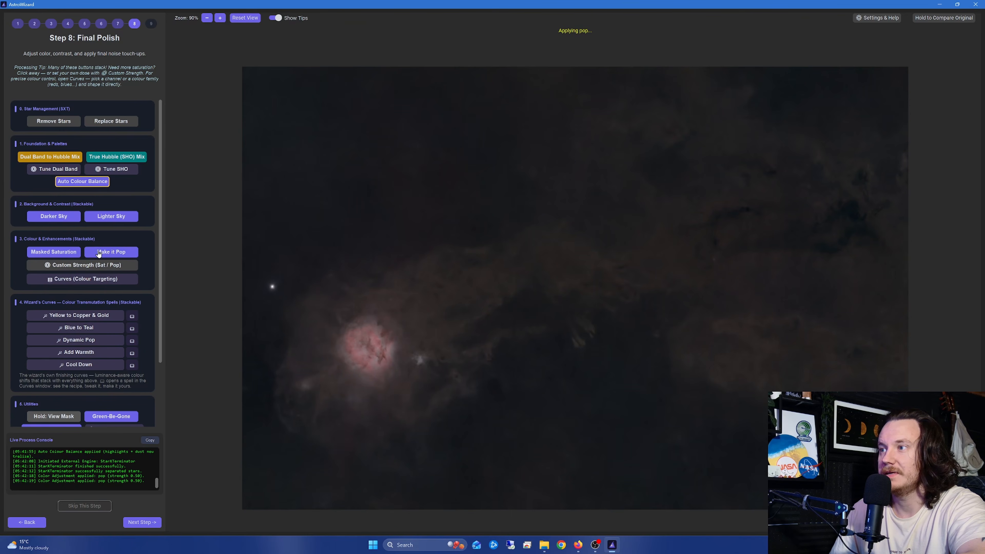
click(98, 253)
click(69, 253)
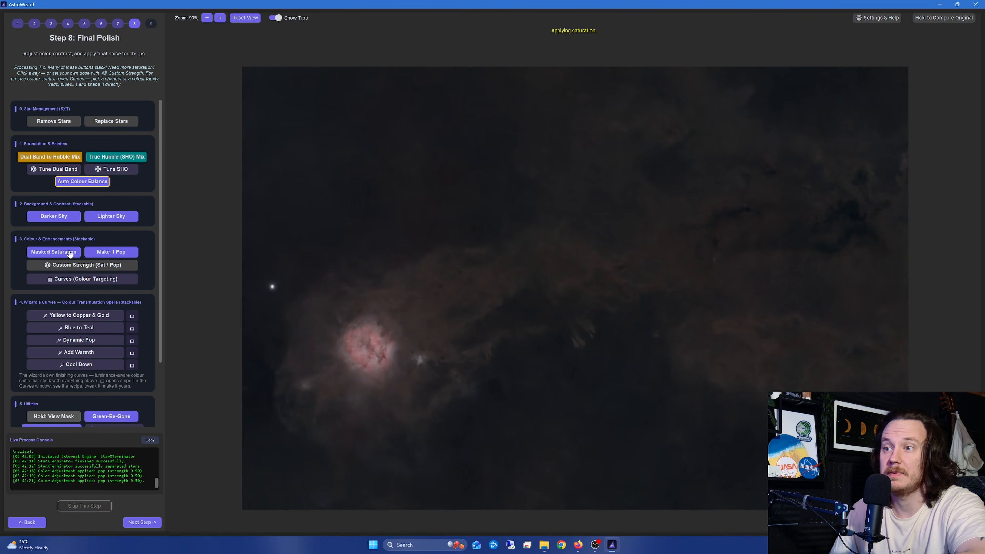
- Brighten the midtones with an RGB curve targeting all colours, and apply Darker Sky twice
click(93, 279)
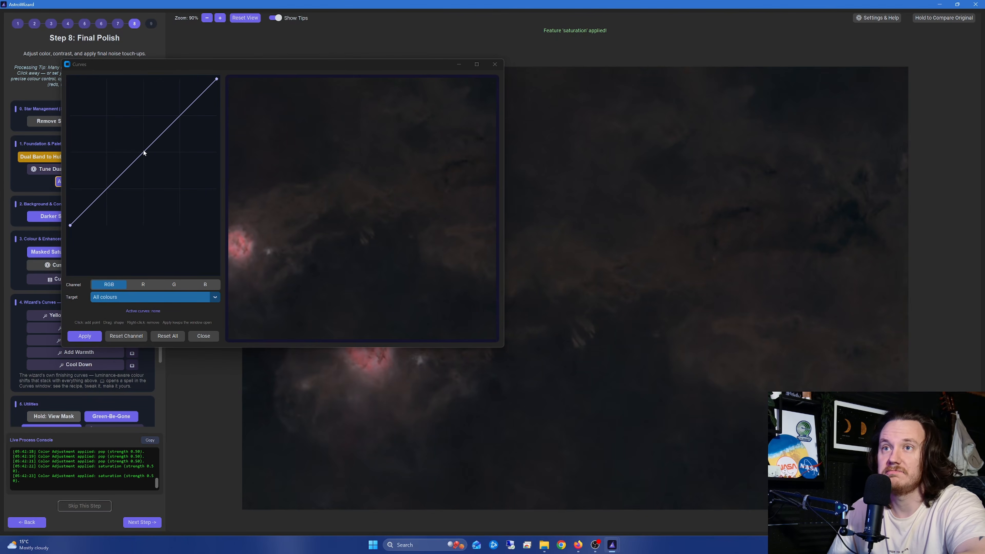
drag(144, 153, 126, 152)
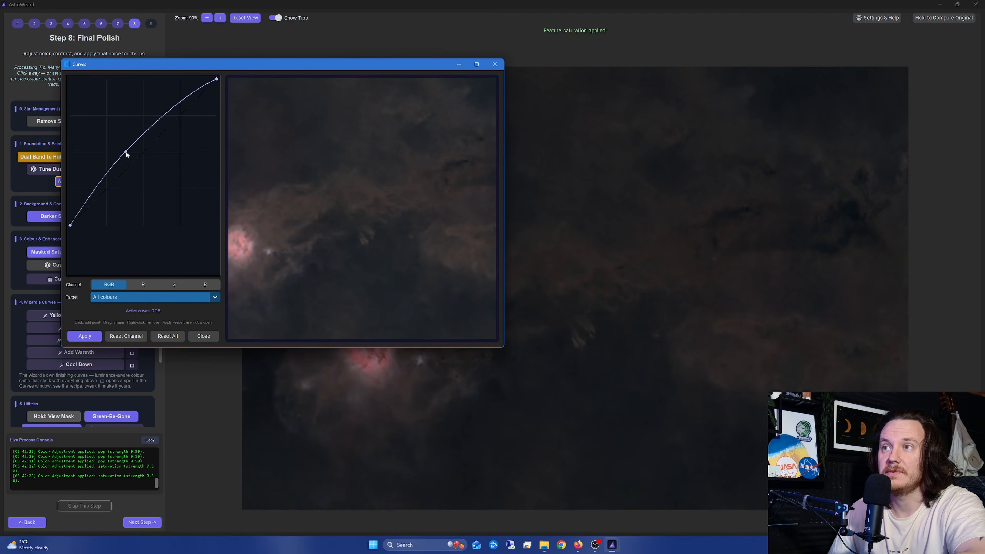
click(70, 338)
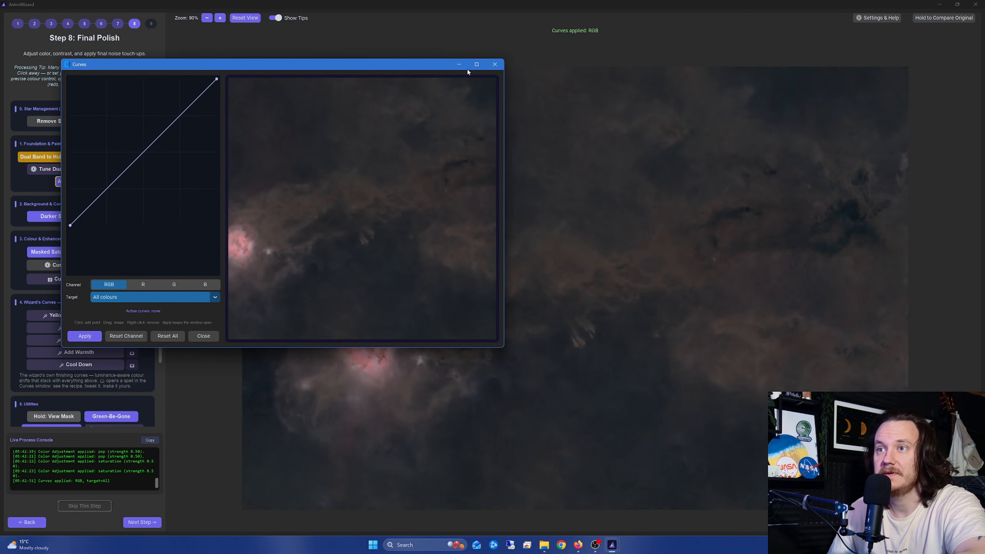
click(494, 65)
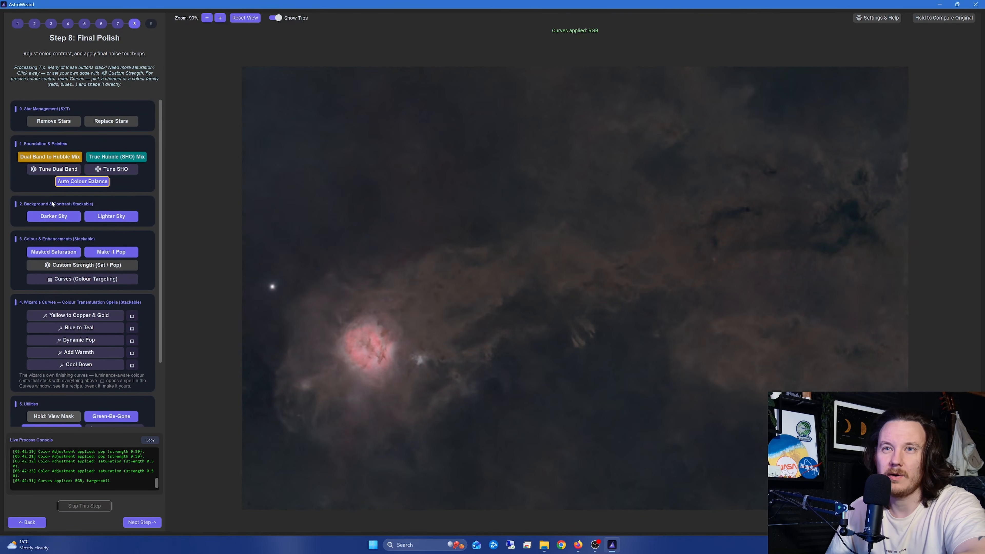
click(41, 219)
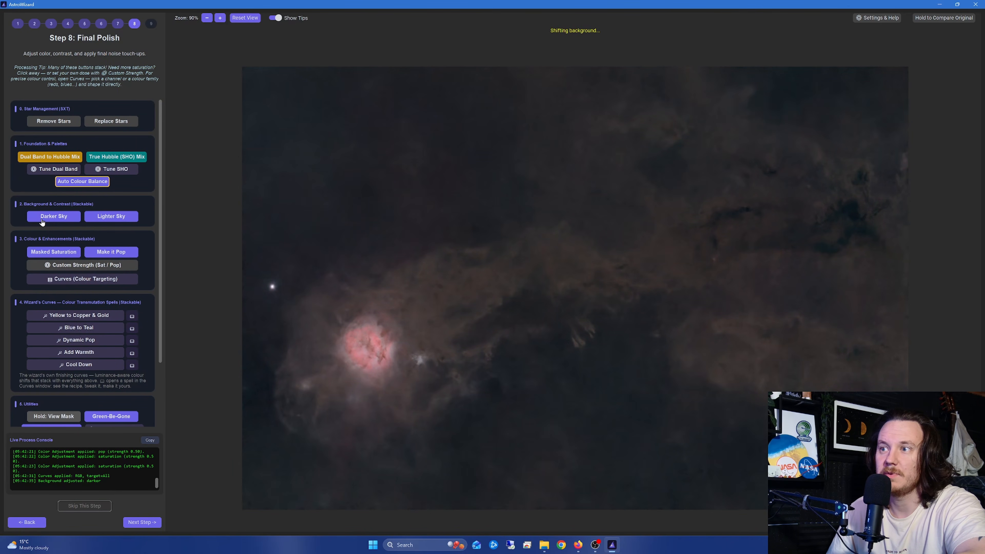
click(42, 221)
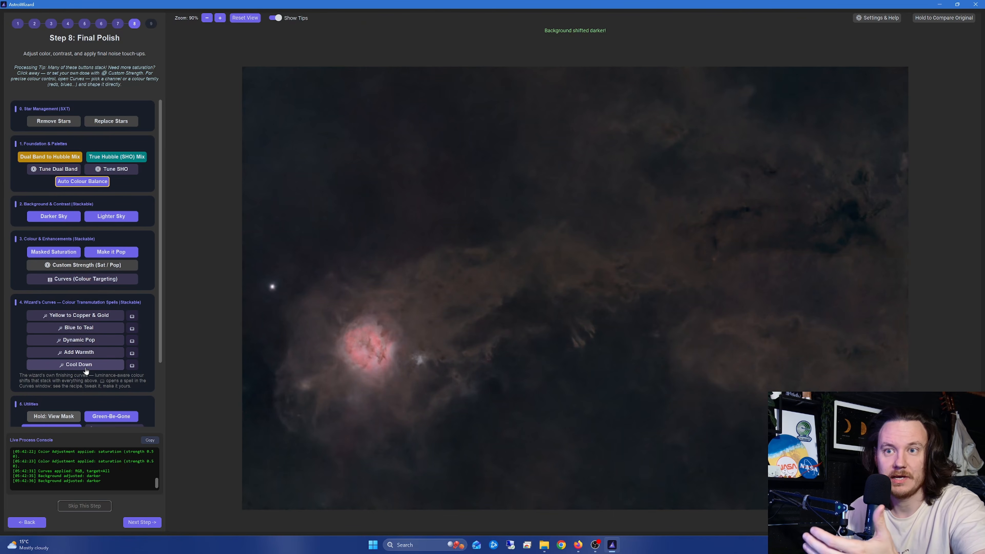
- Examine the Add Warmth spell's red-channel recipe in Curves and close it without applying
click(132, 353)
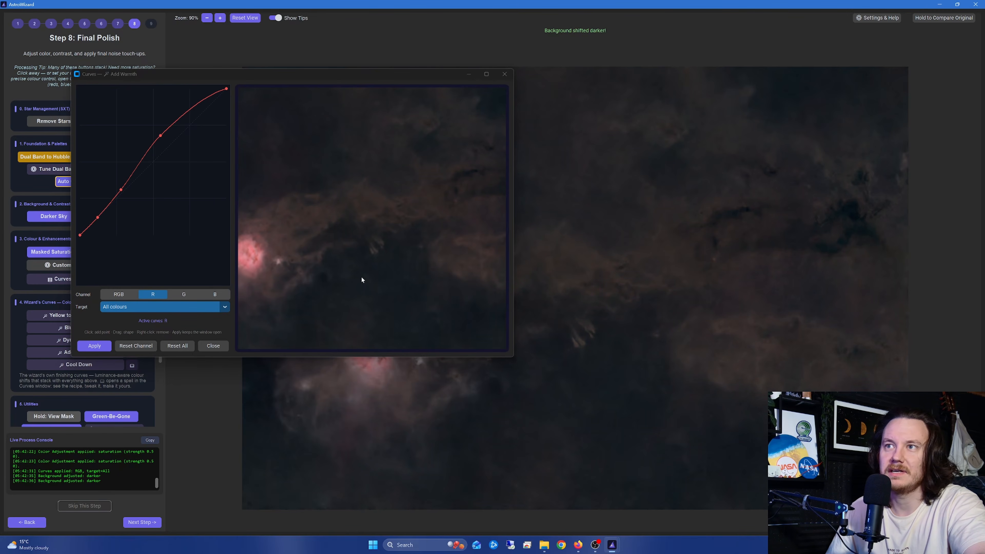
click(120, 189)
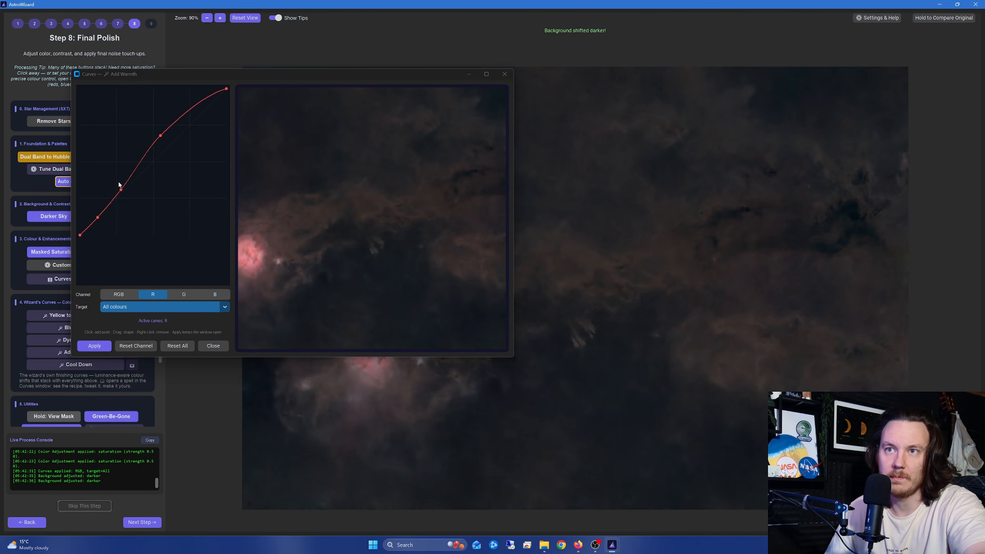
click(511, 75)
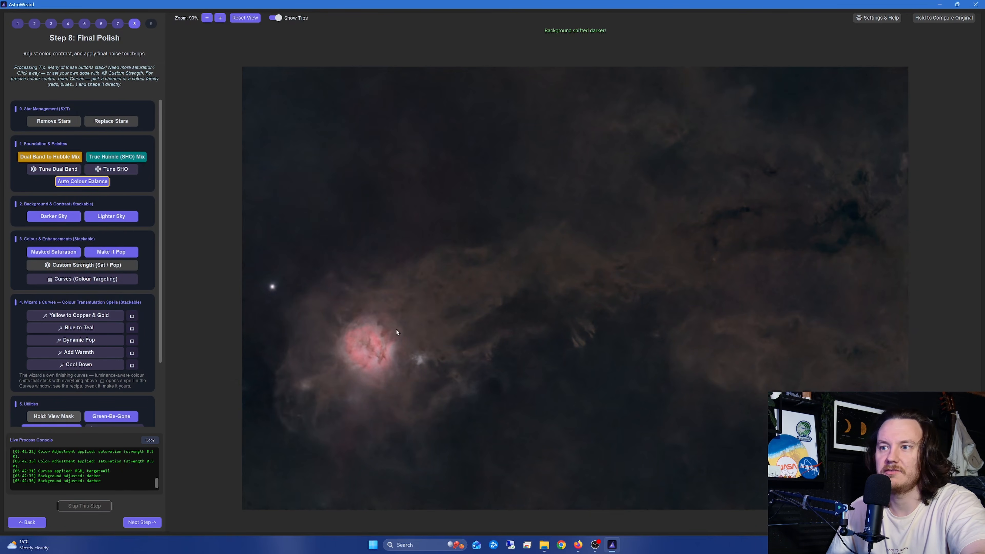
- Cast the Cool Down colour spell on the starless image and remove its green tint with Green-Be-Gone
click(90, 365)
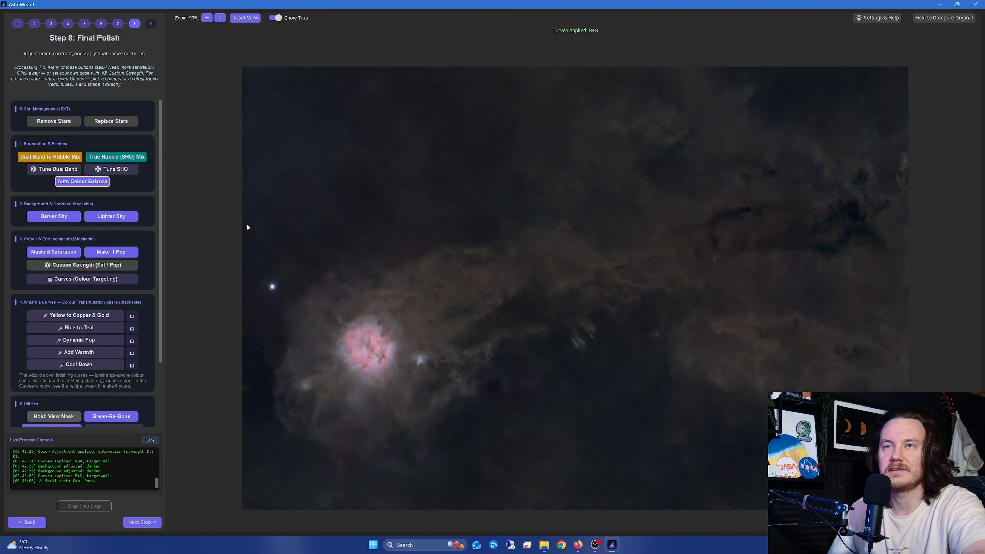
scroll(184, 258, down, 2)
scroll(123, 325, down, 2)
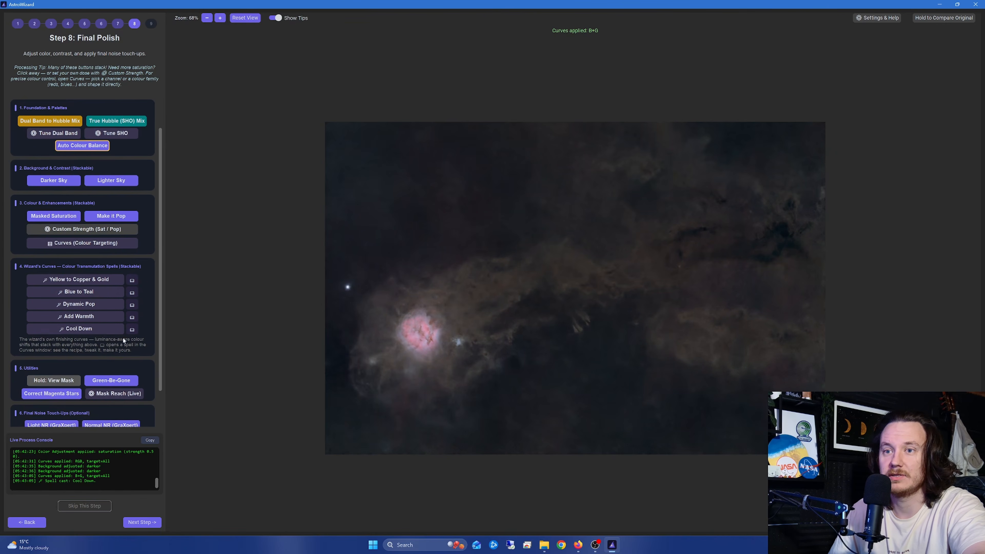
click(115, 360)
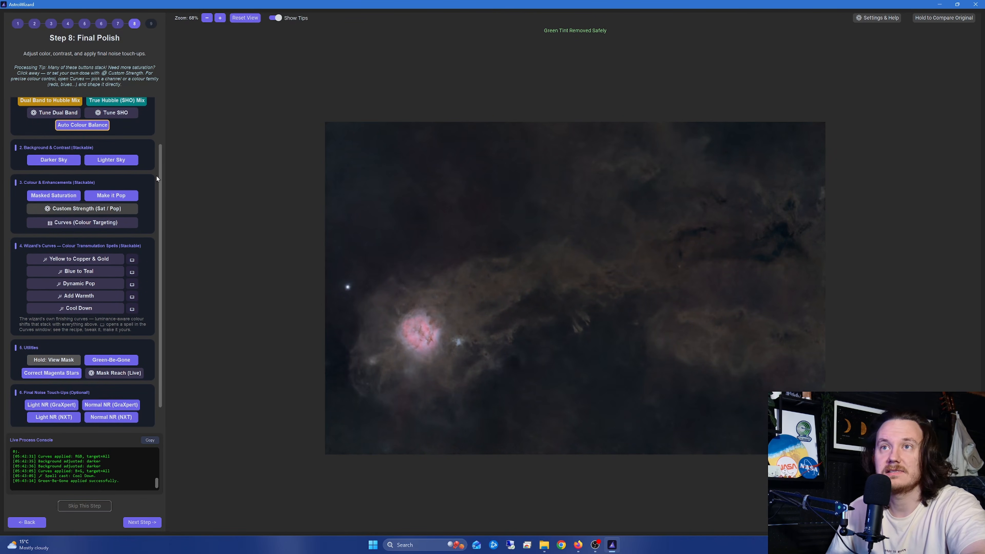
- Put the stars back at a brightness of 1.00 and apply Masked Saturation once to the combined image
scroll(147, 171, up, 2)
click(111, 111)
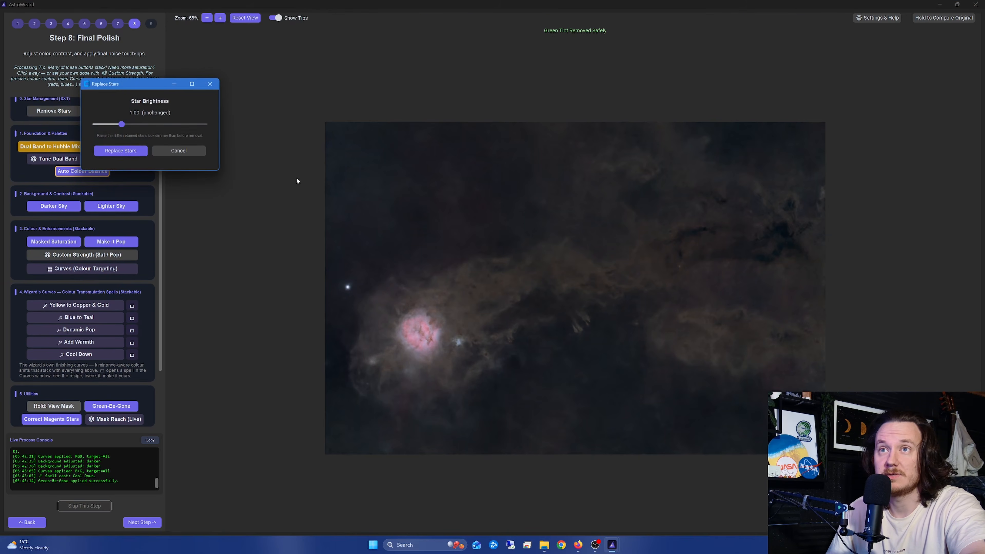
click(143, 147)
click(57, 243)
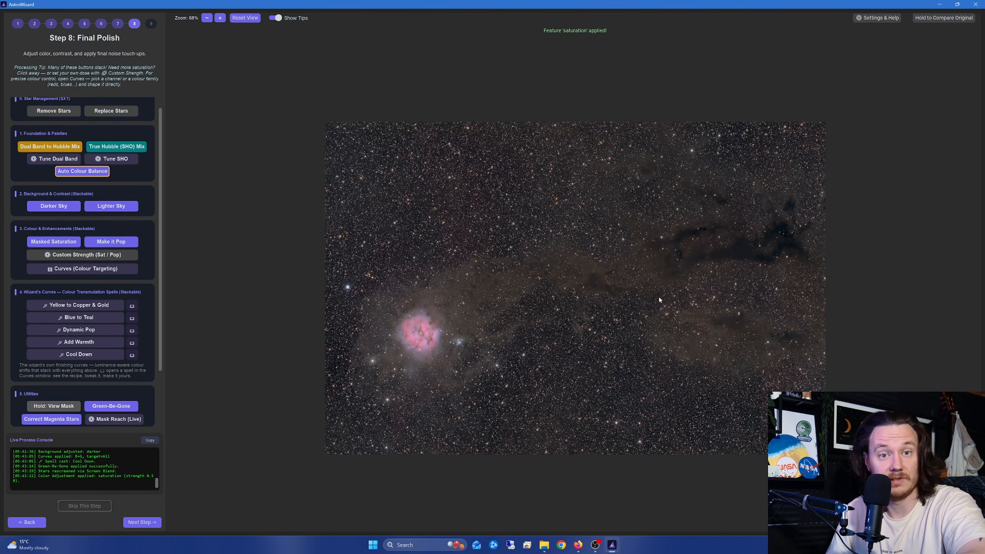
- Examine the Cocoon Nebula's core, the surrounding dust lanes and the full frame of the processed image
scroll(487, 351, up, 3)
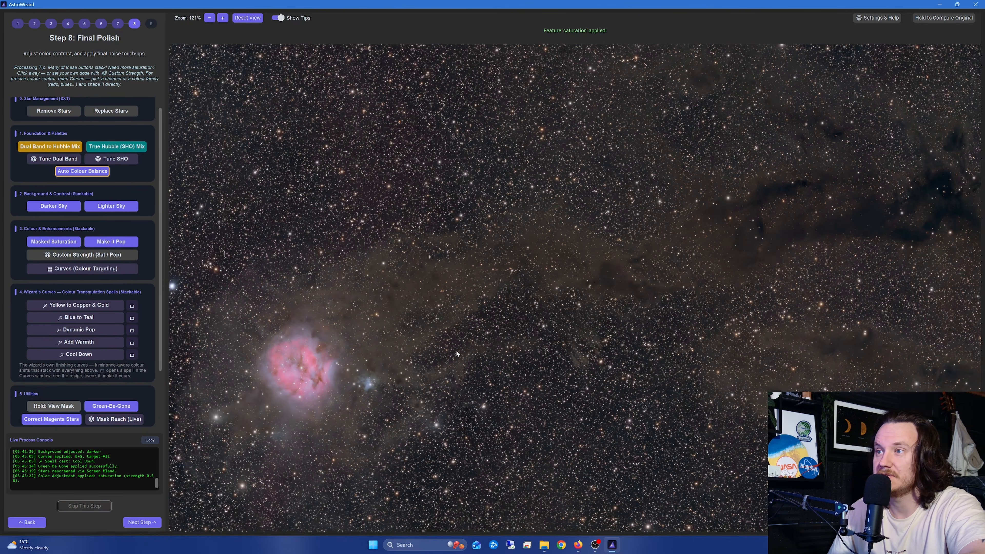
scroll(456, 350, up, 5)
drag(393, 352, 649, 251)
scroll(611, 250, up, 2)
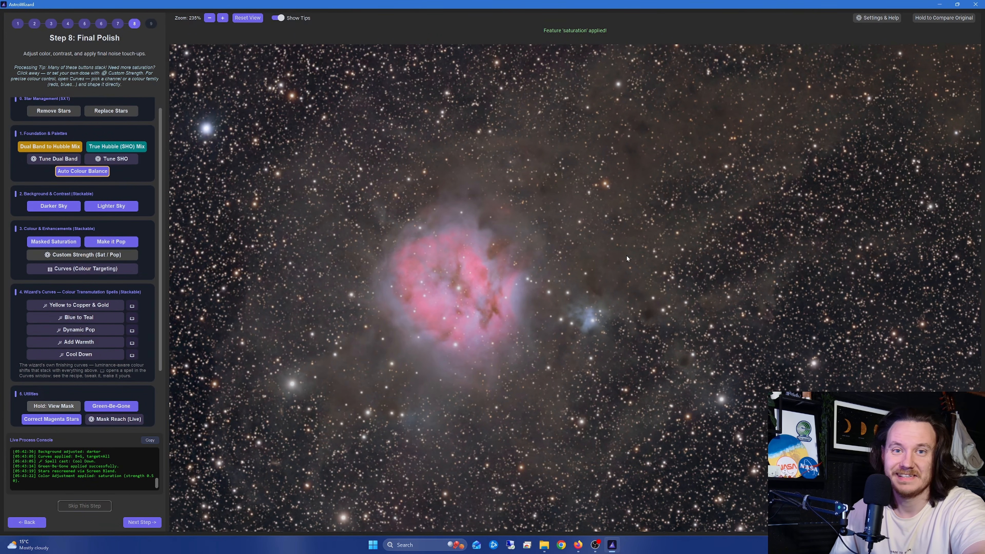
scroll(588, 232, down, 2)
drag(587, 232, 399, 326)
scroll(718, 201, down, 3)
scroll(623, 248, down, 2)
scroll(623, 248, down, 1)
drag(709, 235, 616, 244)
scroll(613, 245, down, 3)
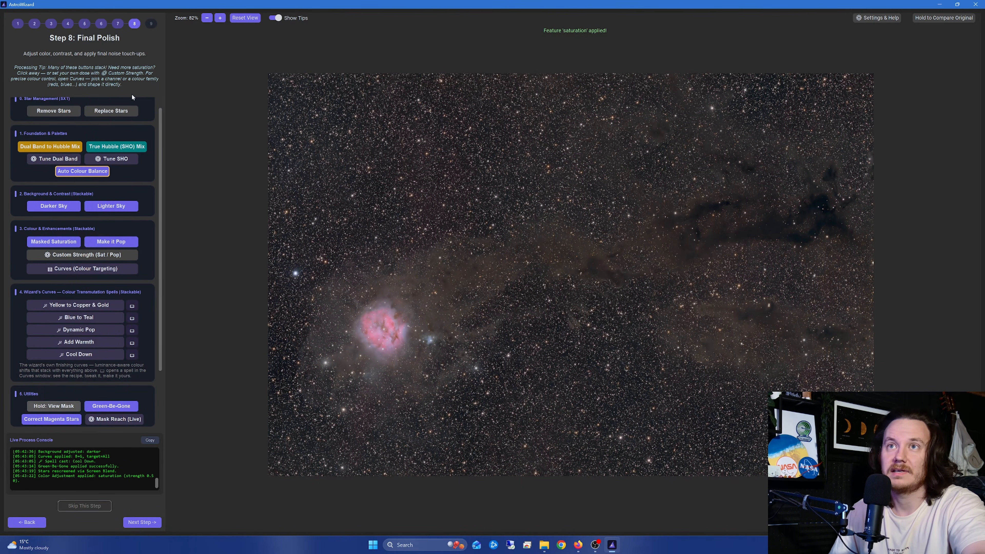
- Proceed to the final export stage and start over with a new image, clearing the Cocoon Nebula session
click(137, 525)
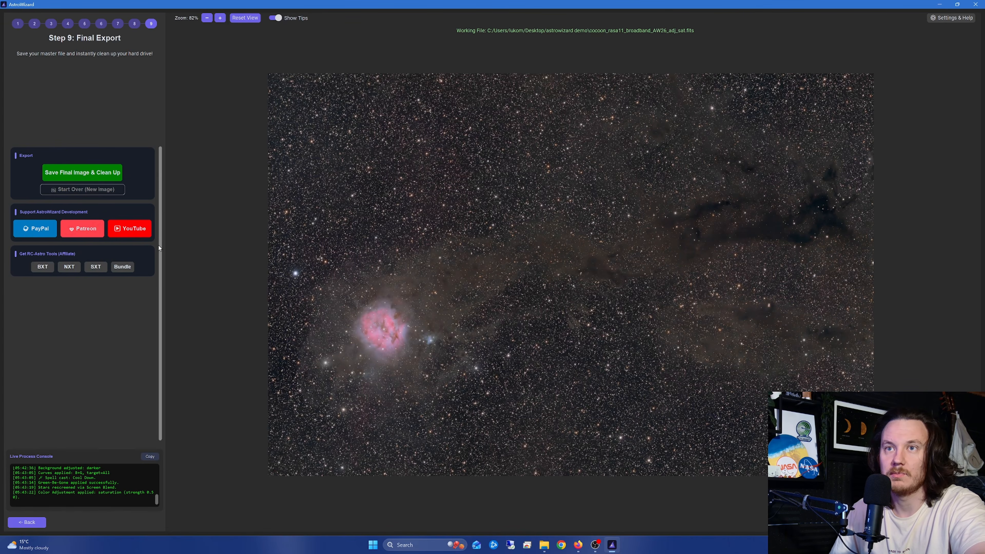
click(96, 194)
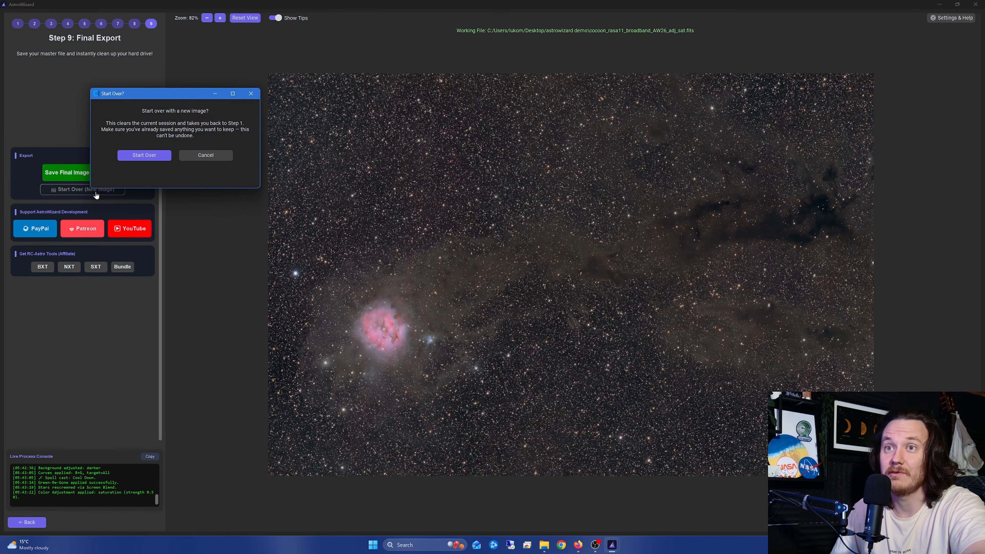
click(151, 159)
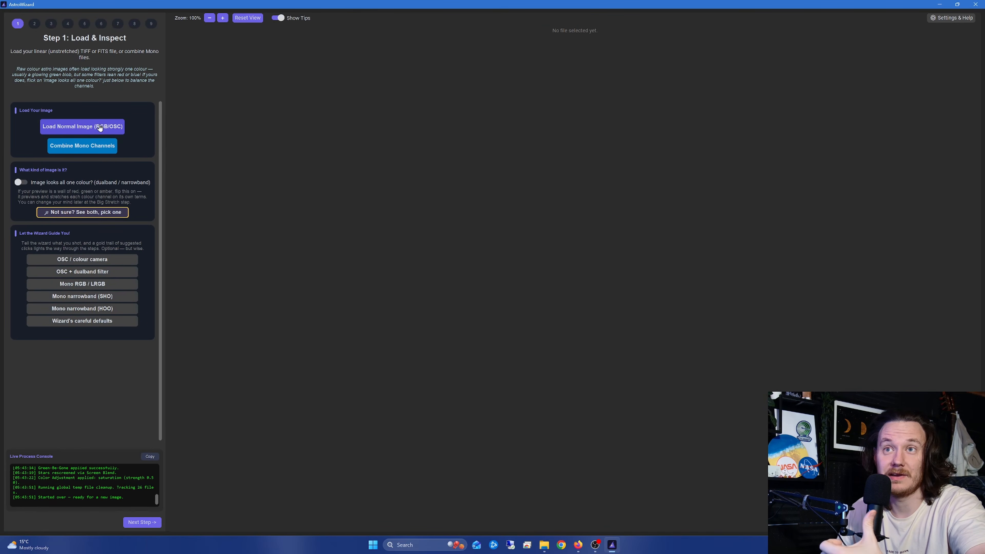
- Load m51_585_hyperstar_486x1m from the astrowizard demo folder as a normal RGB/OSC image
click(100, 127)
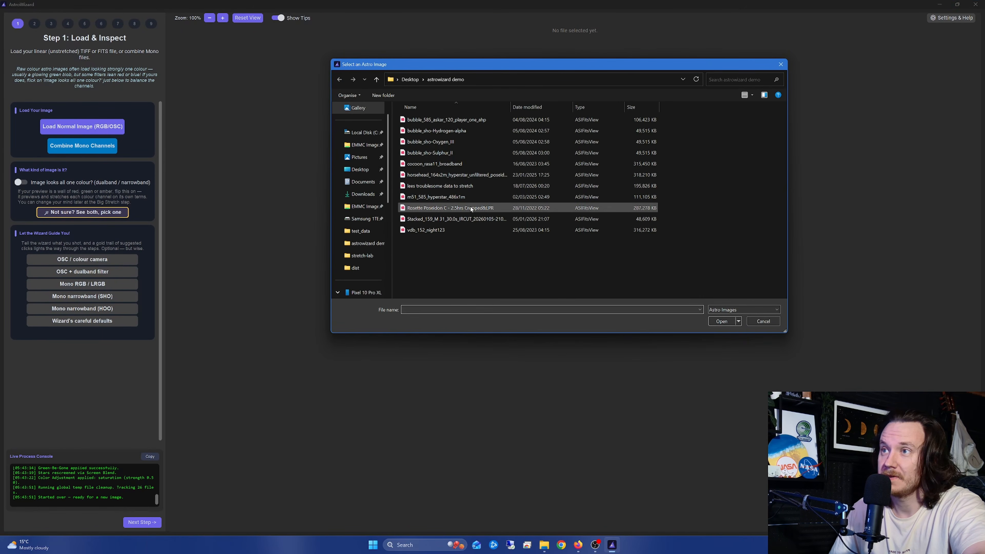
click(435, 197)
click(721, 321)
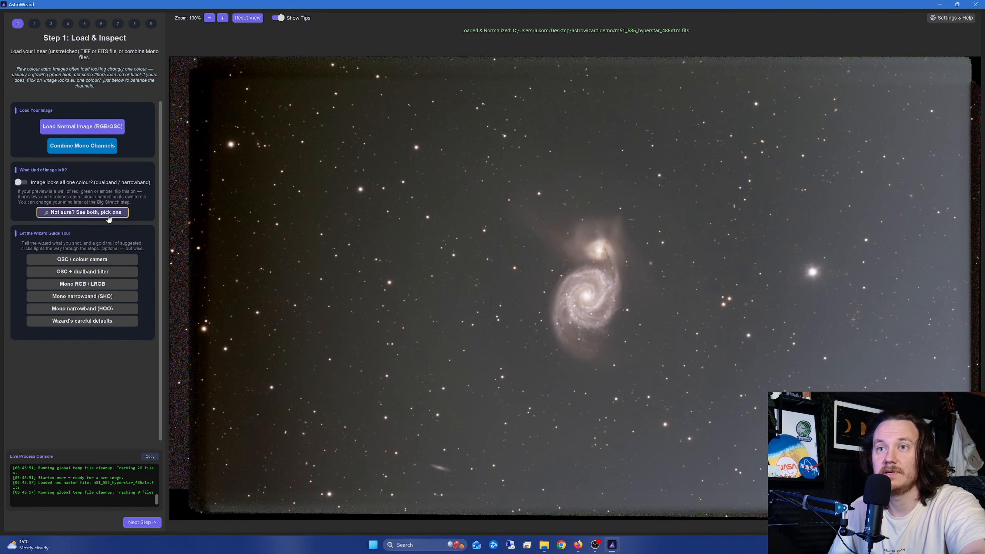
- Compare the linked and unlinked previews, choose Linked, and set the guidance profile to OSC / colour camera
click(107, 219)
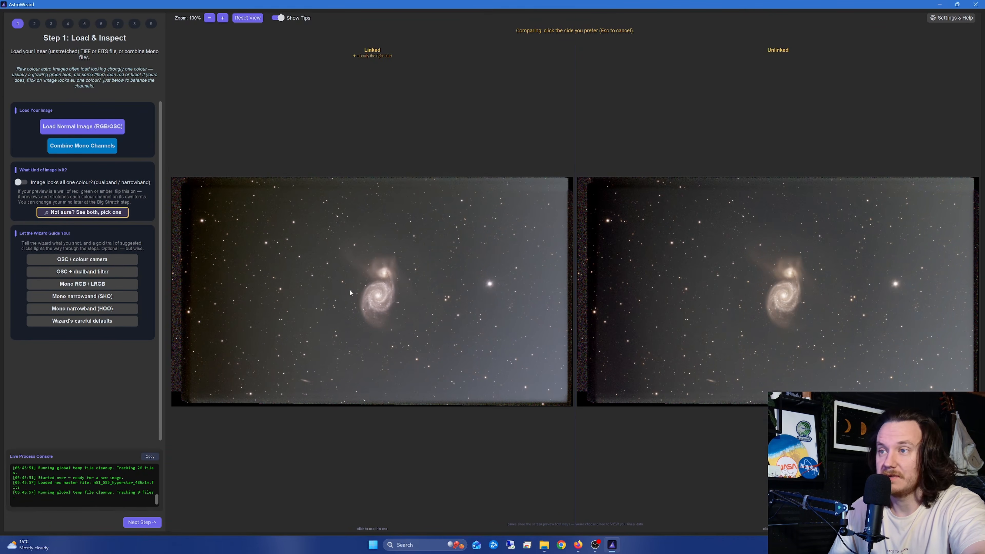
click(258, 287)
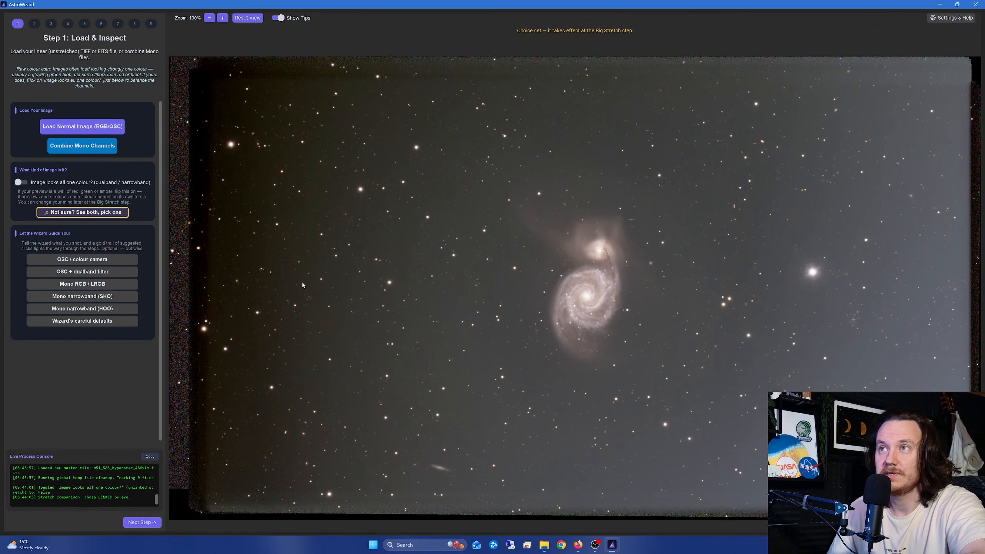
click(110, 266)
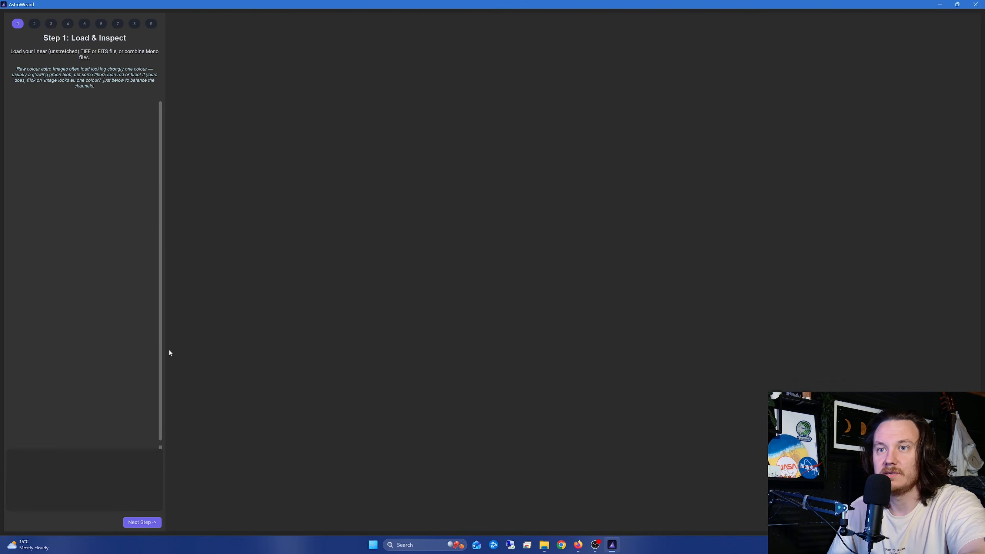
- Apply a 10% artifact crop to the M51 image and shave its left and top edges to centre the galaxy
click(142, 522)
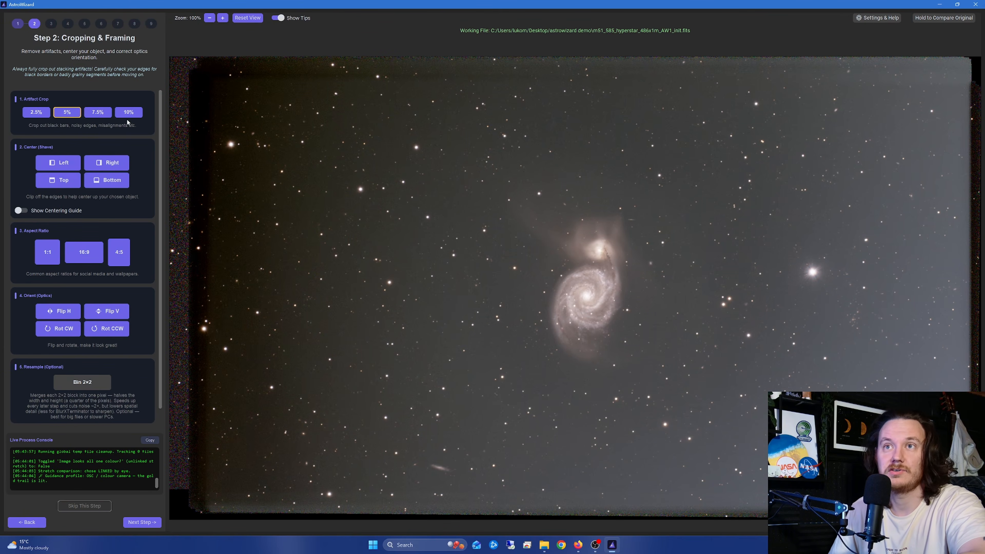
click(128, 114)
click(63, 163)
click(65, 185)
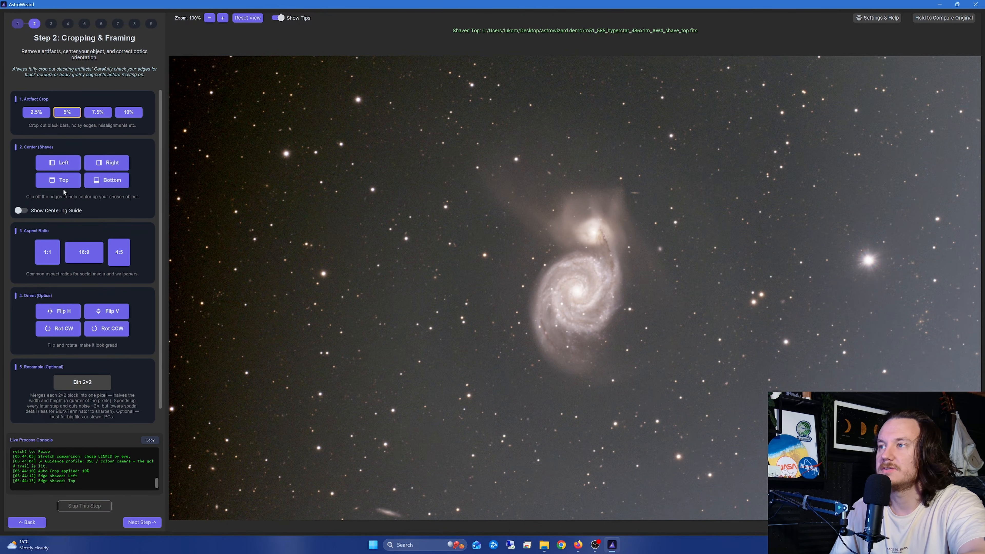
- Crop the M51 image to a 4:5 aspect ratio and flip it horizontally to finish the framing
click(119, 252)
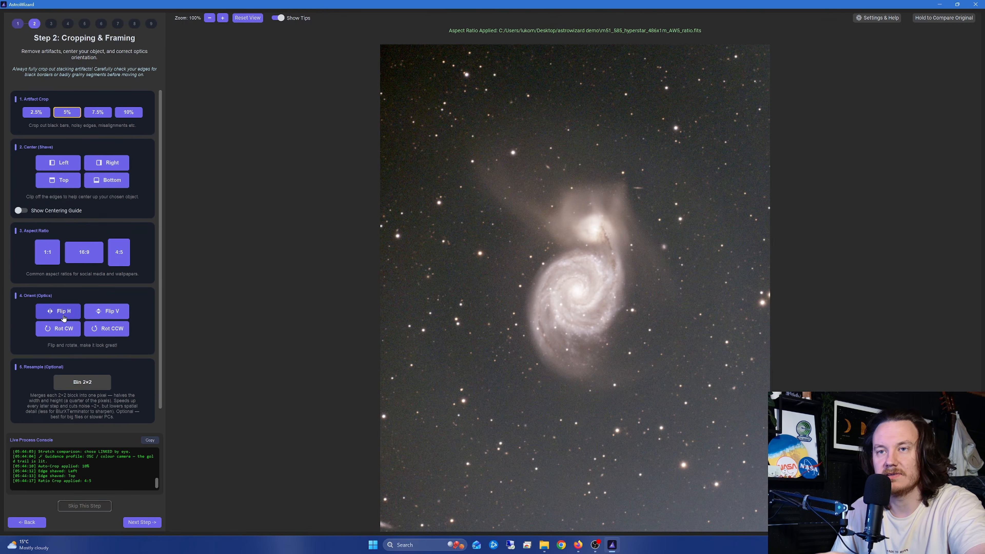
click(66, 314)
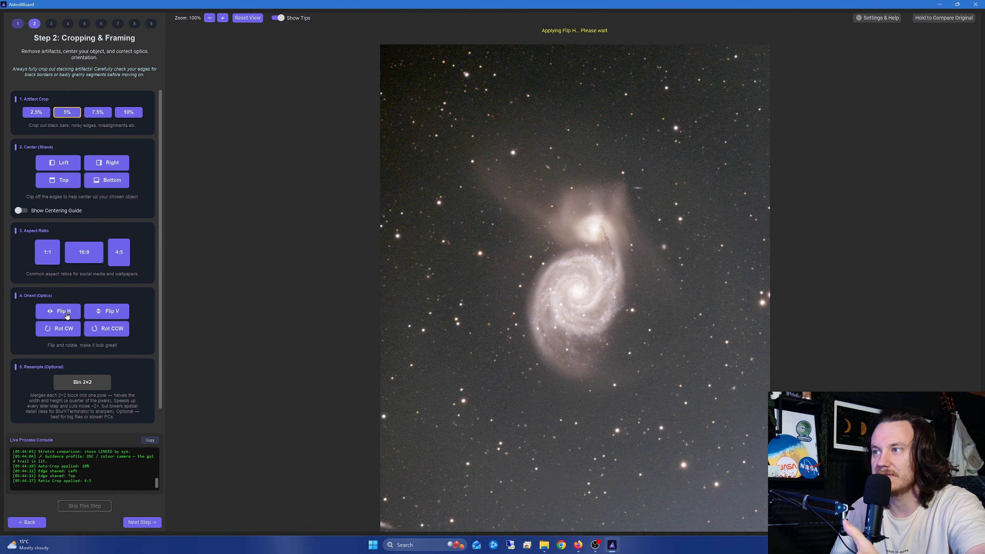
click(146, 521)
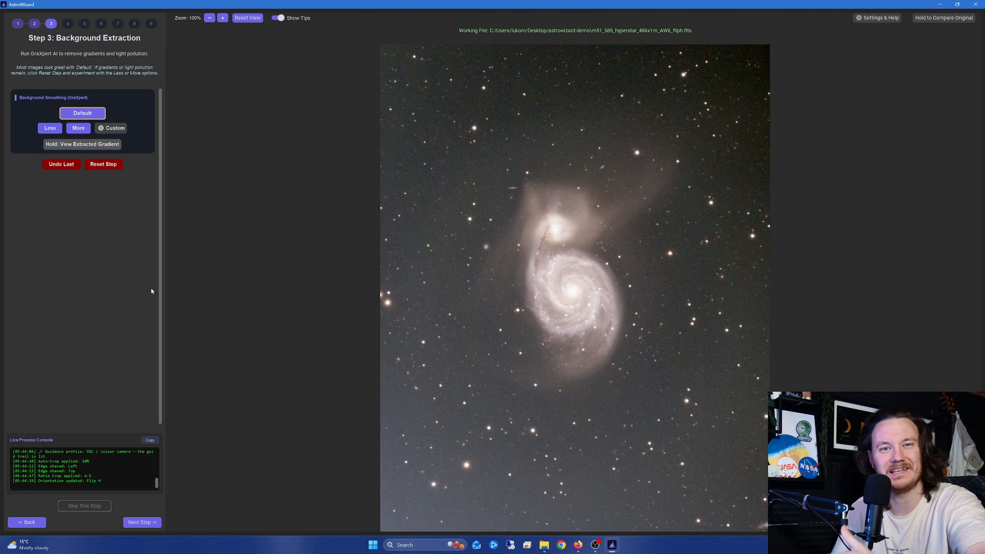
- Run GraXpert background extraction at Default smoothing and neutralize the background sky colour
click(82, 113)
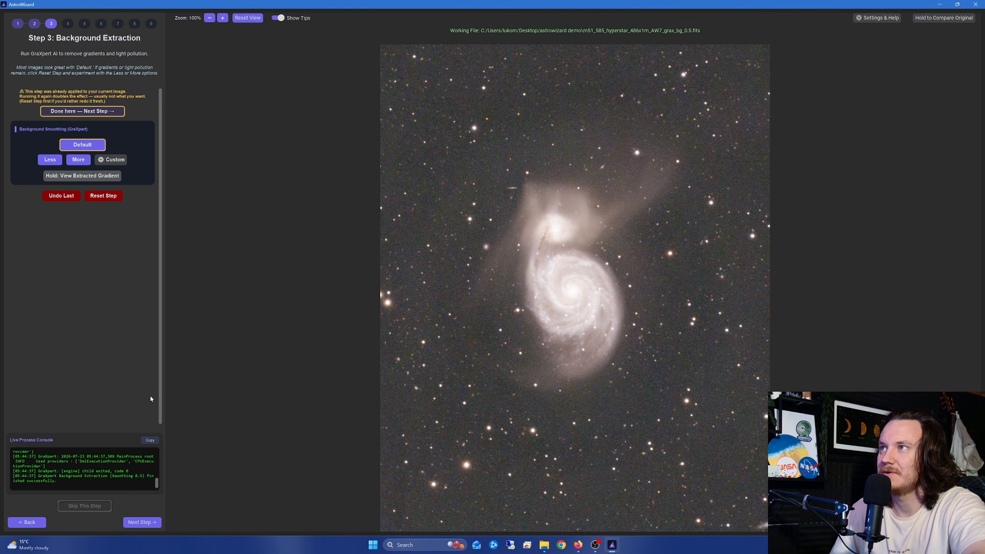
click(142, 522)
click(106, 121)
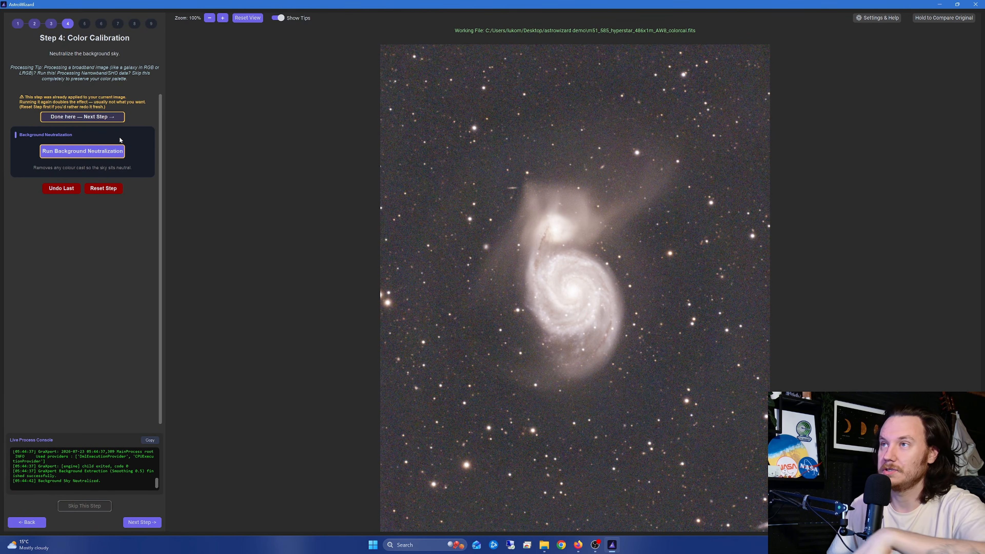
- Sharpen the M51 image with BlurXTerminator at Normal and reduce its noise with NoiseXTerminator at Normal
click(96, 118)
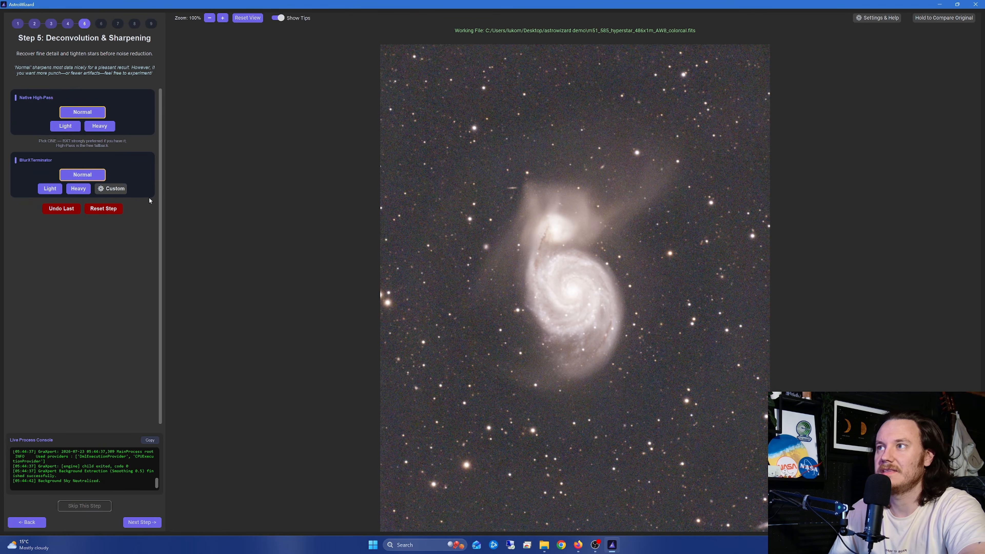
click(91, 177)
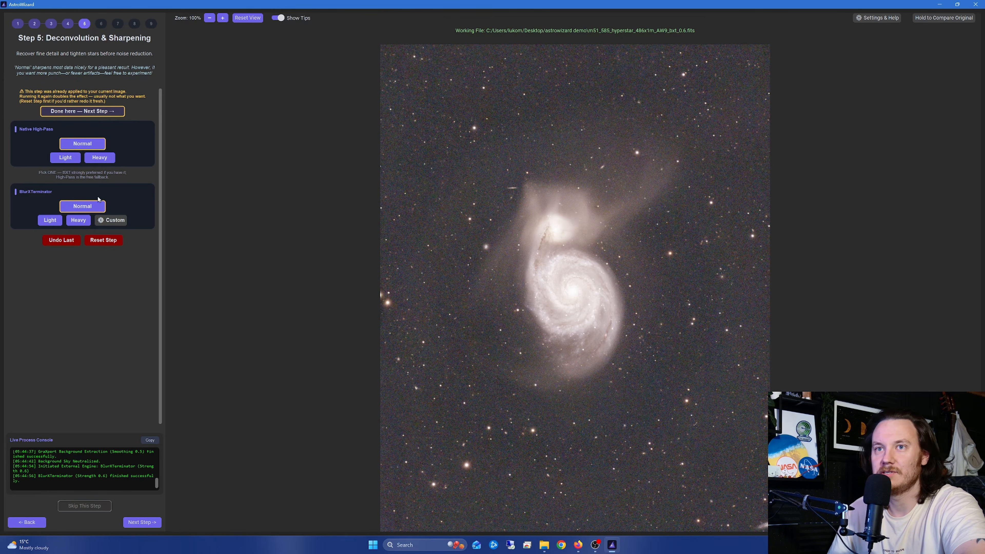
click(90, 111)
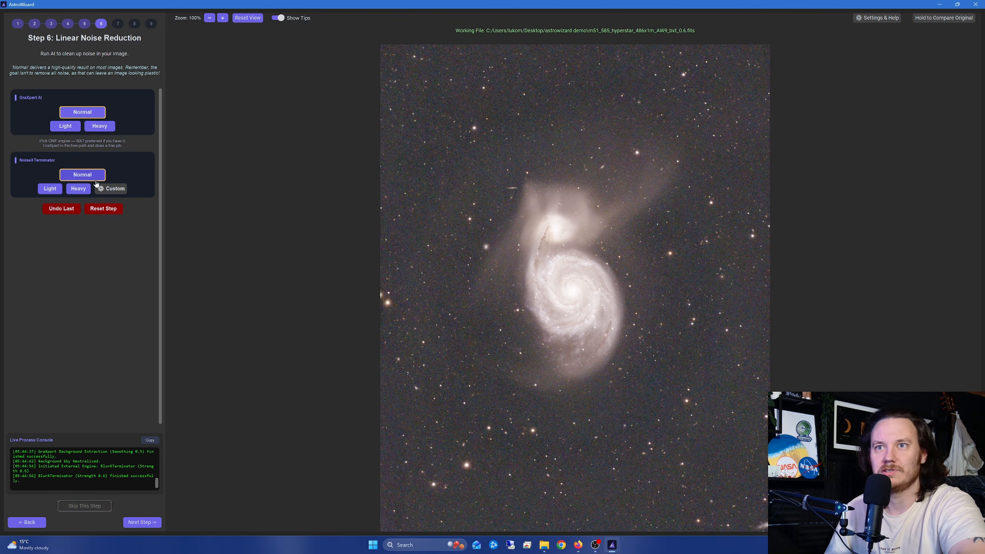
click(89, 175)
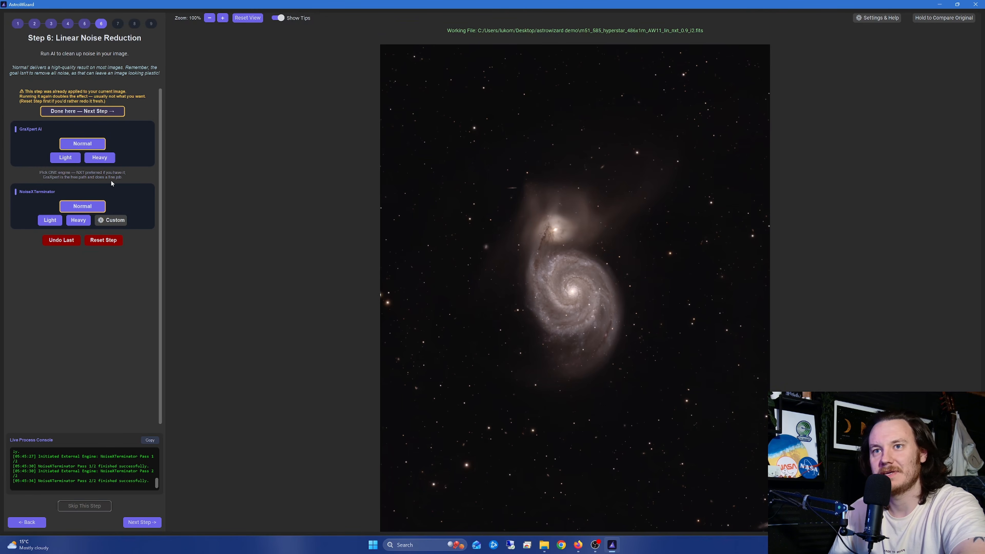
- Compare the linked and unlinked stretches, choose Unlinked, and apply the Normal stretch to the M51 image
click(89, 112)
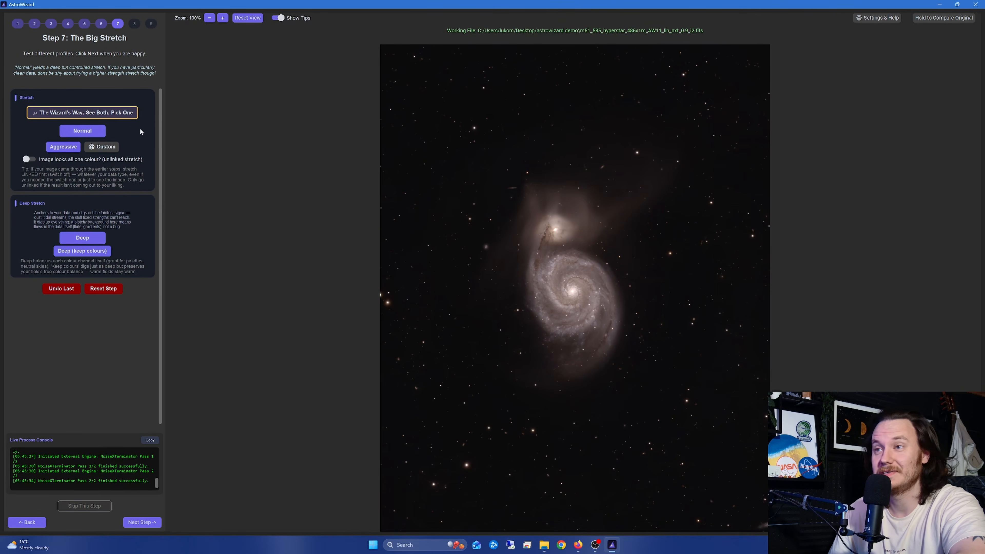
click(112, 110)
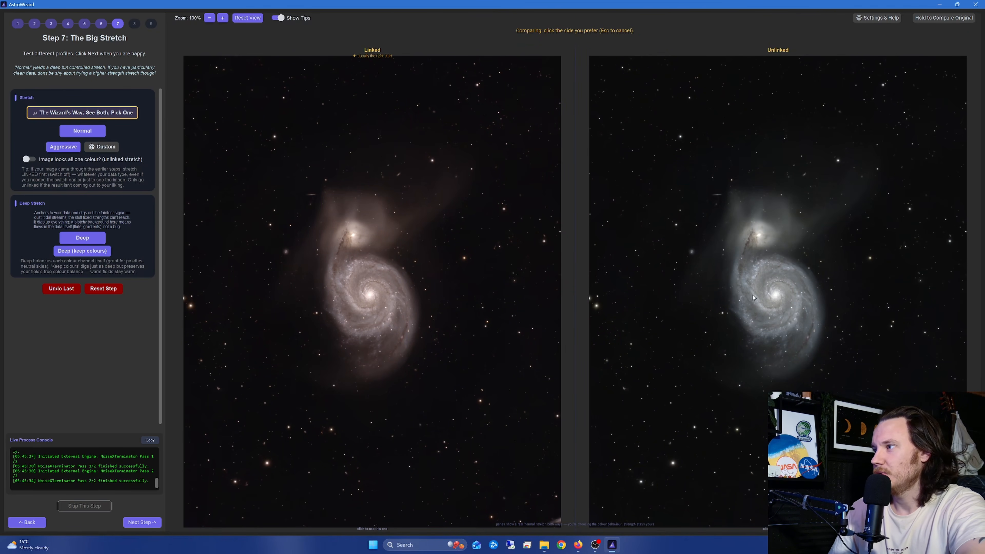
click(782, 290)
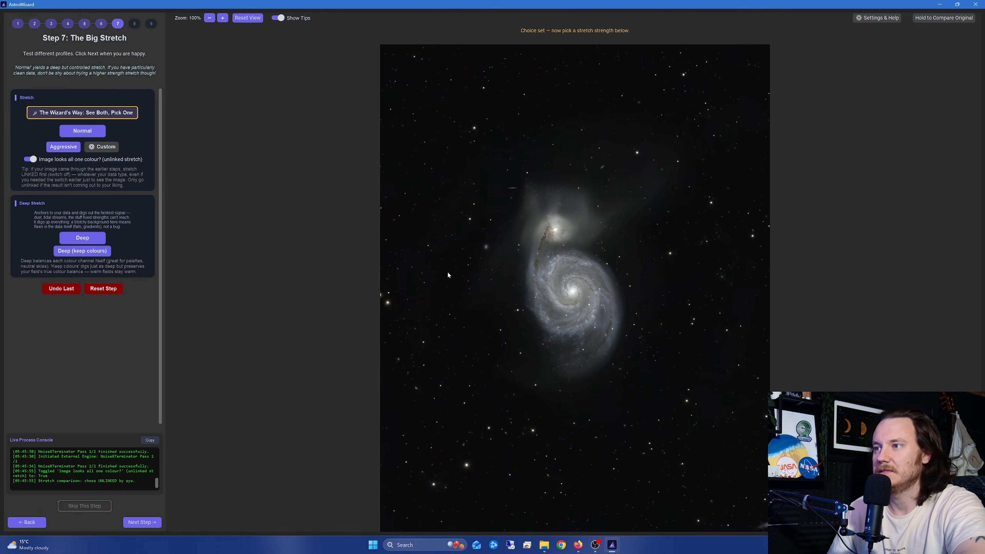
scroll(579, 278, up, 4)
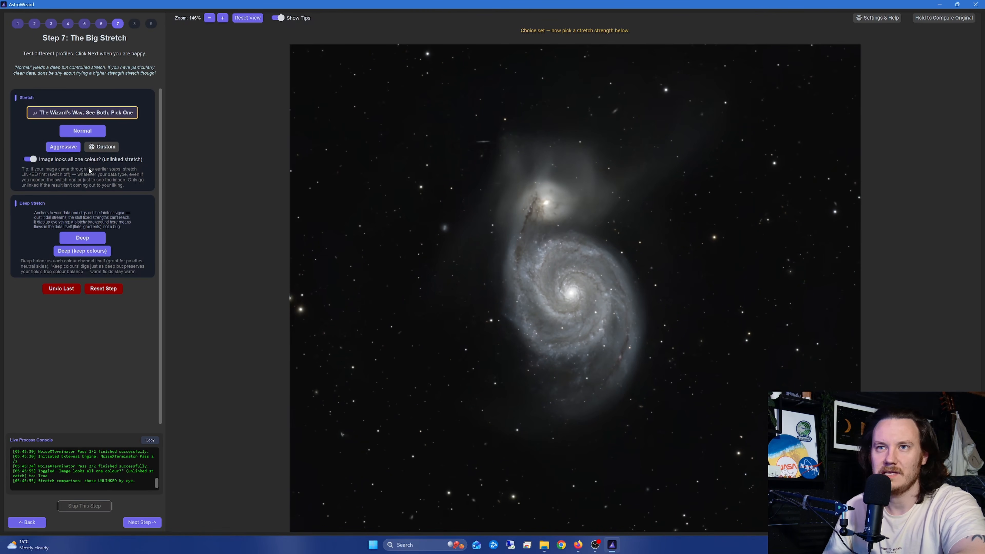
click(83, 130)
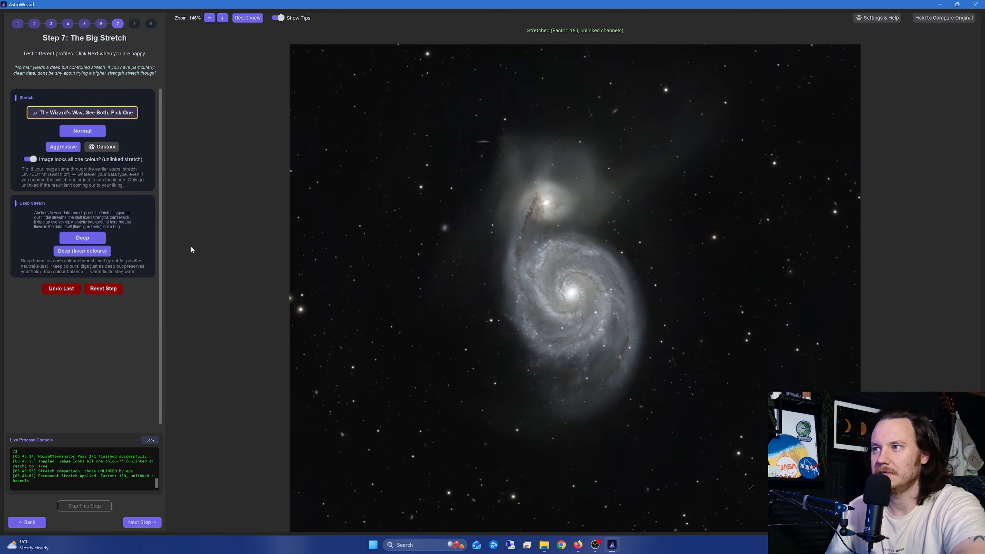
- Proceed to the final polish stage, apply Auto Colour Balance and lighten the sky background once
click(142, 521)
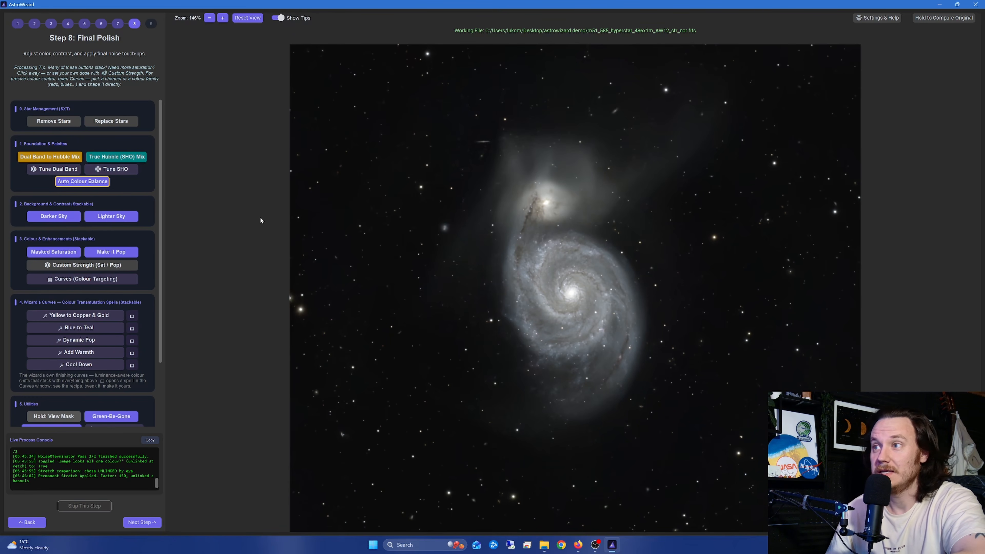
click(82, 181)
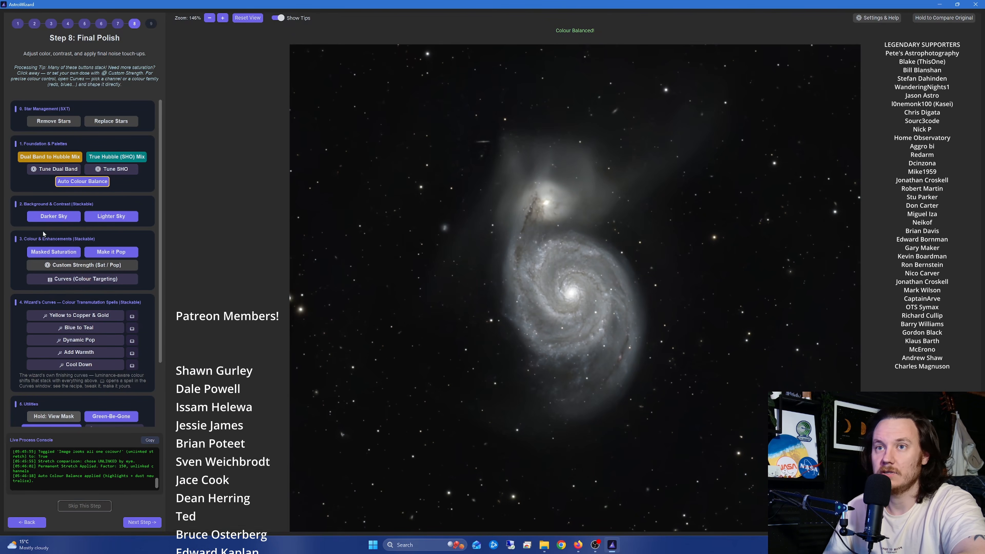
click(117, 216)
- Apply Masked Saturation six times to build up colour in the M51 galaxy
click(62, 254)
click(62, 255)
click(63, 255)
click(62, 255)
click(62, 255)
click(62, 255)
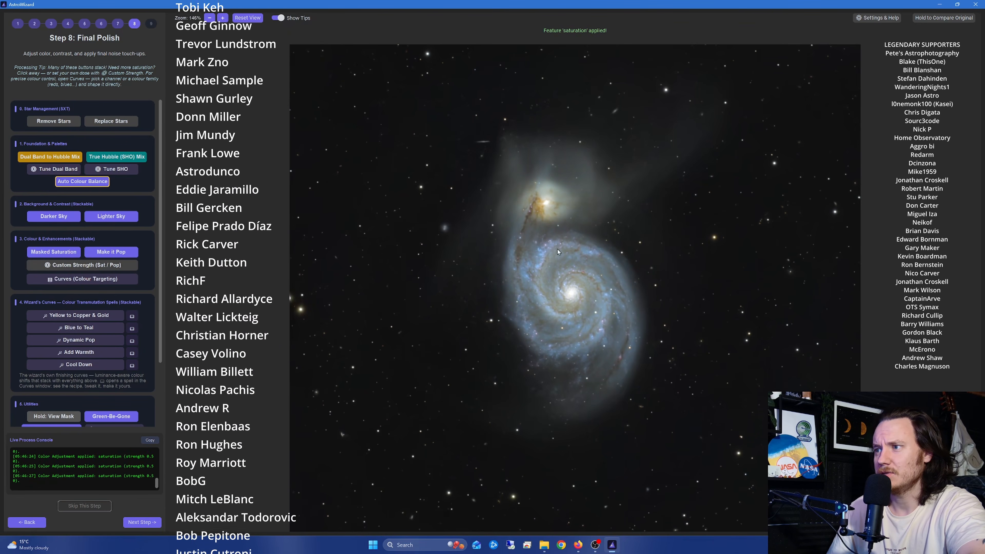
- Remove the green tint with Green-Be-Gone and cast the Add Warmth colour spell on the galaxy image
scroll(117, 396, down, 1)
click(118, 394)
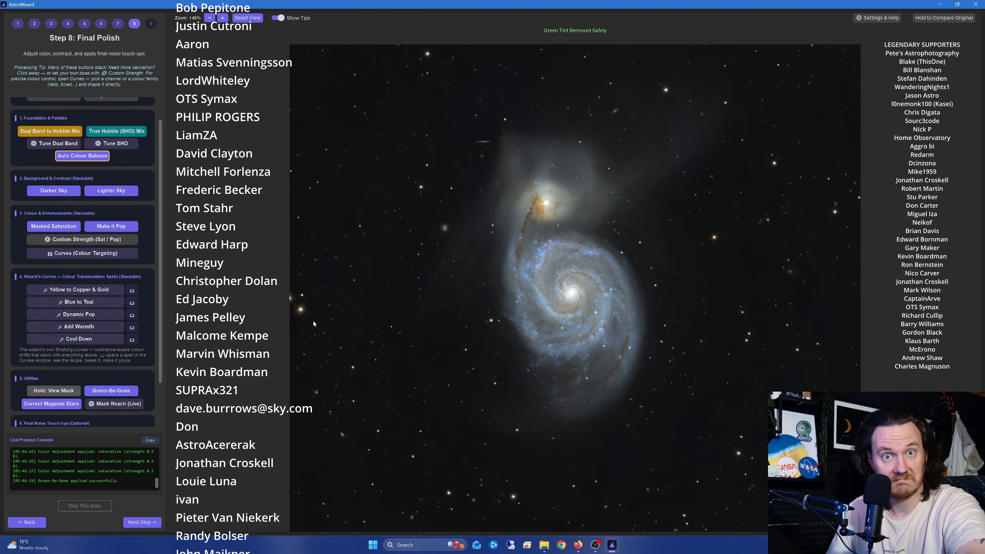
click(86, 330)
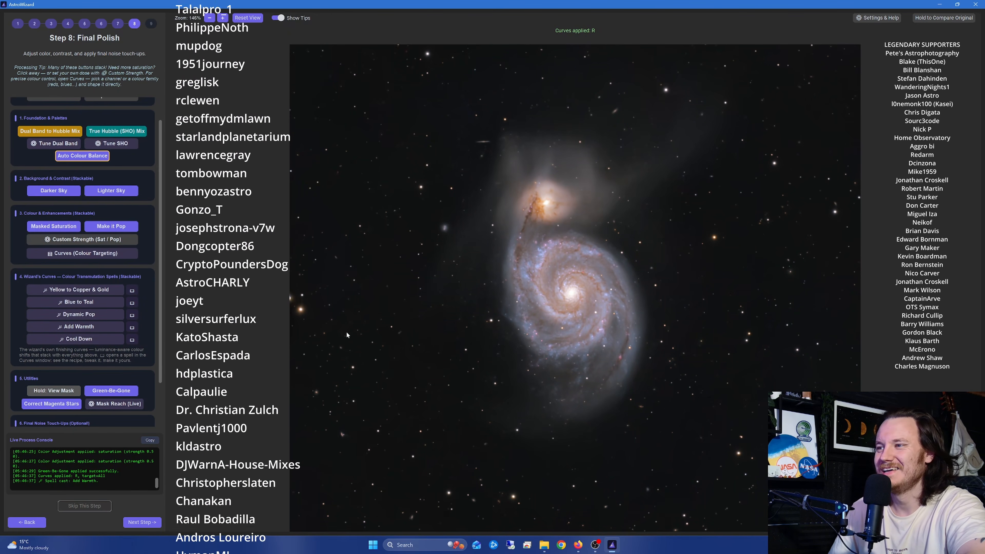
- Apply Masked Saturation and Make it Pop once each, and inspect the galaxy close up
click(59, 227)
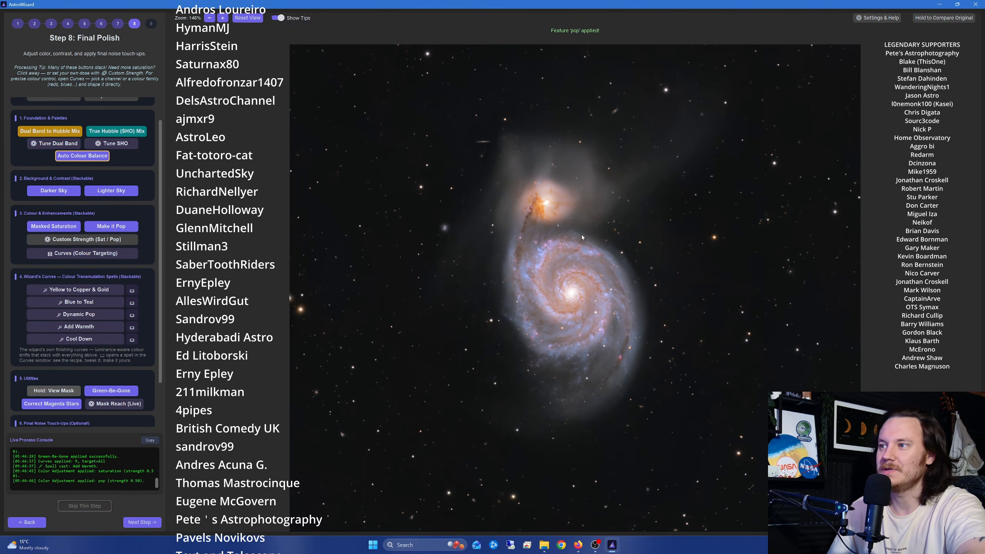
scroll(581, 235, up, 1)
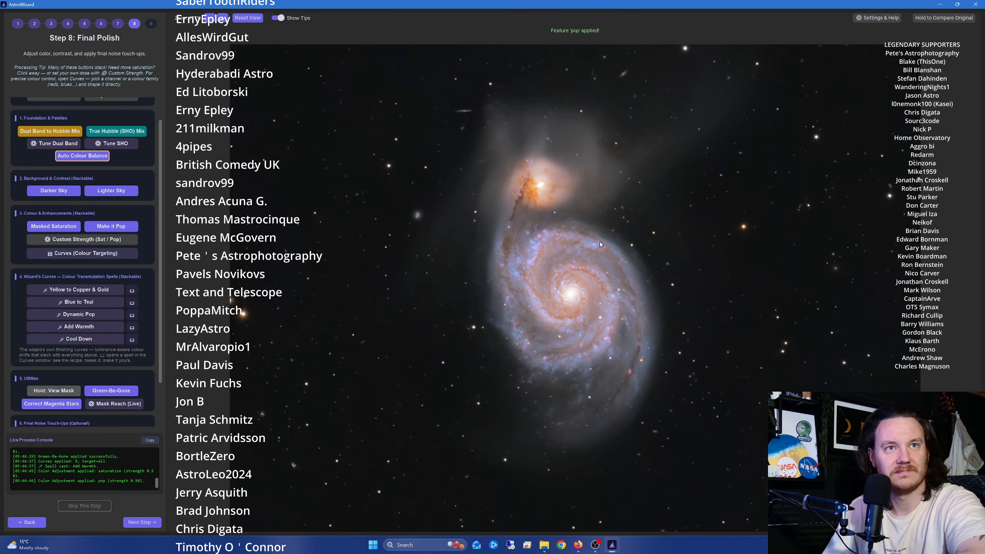